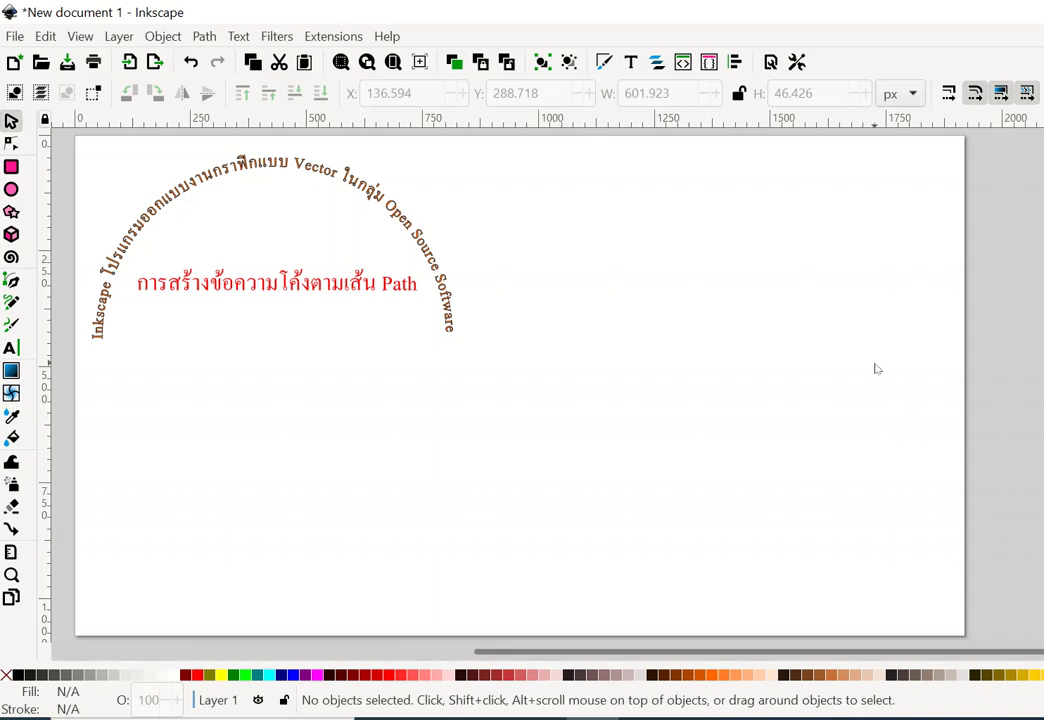
Draw a red ellipse, about 353 by 325 px, on the right of the page.
left_click(11, 190)
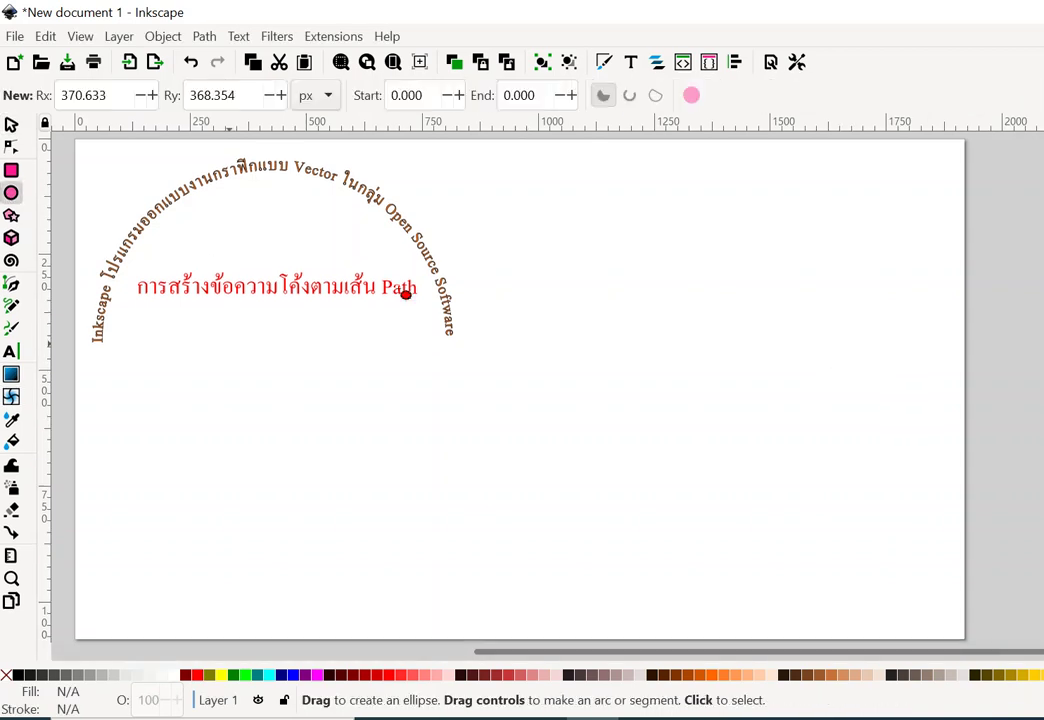
mouse_move(413, 224)
left_mouse_down()
mouse_move(627, 228)
mouse_move(792, 373)
left_mouse_up()
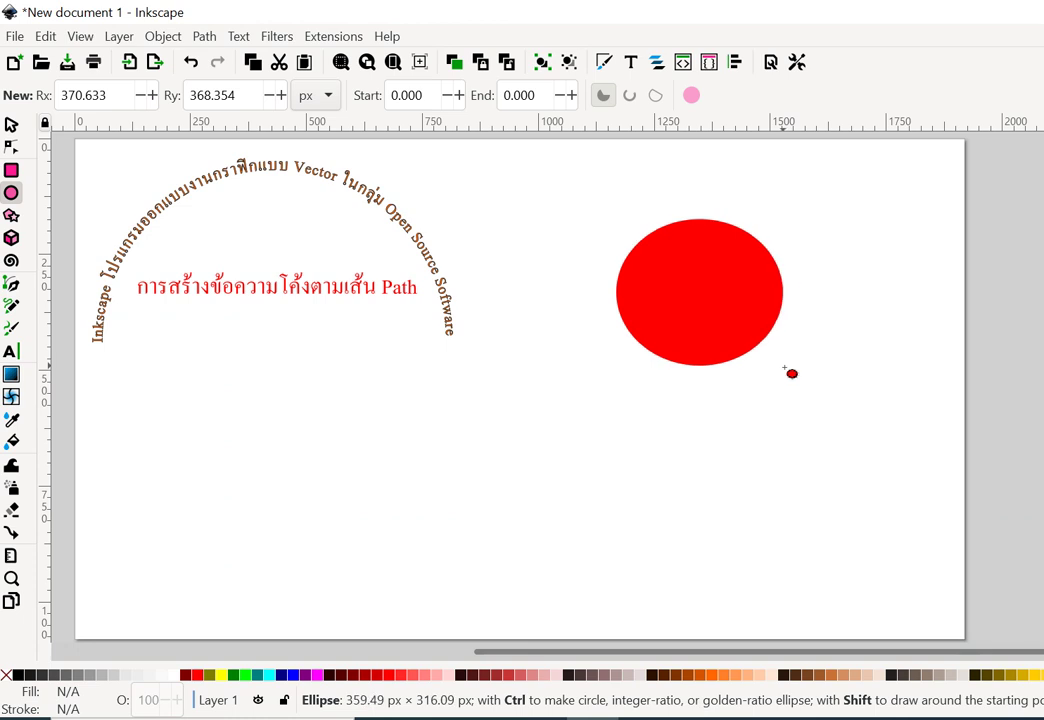
left_click_drag(792, 373, 786, 376)
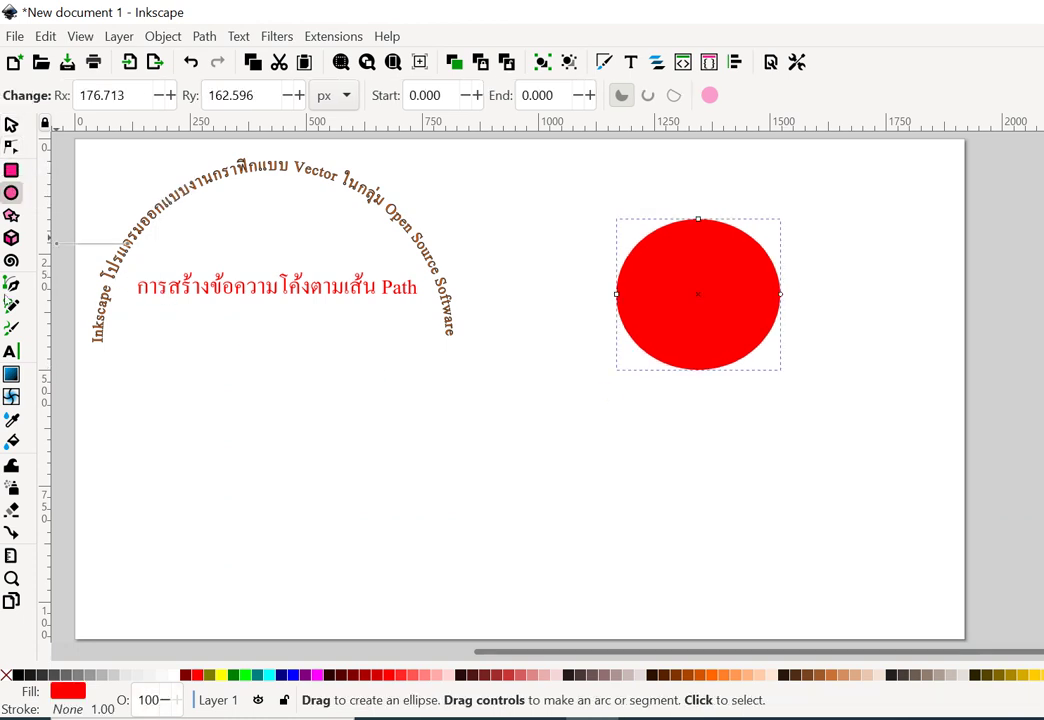
left_click(11, 351)
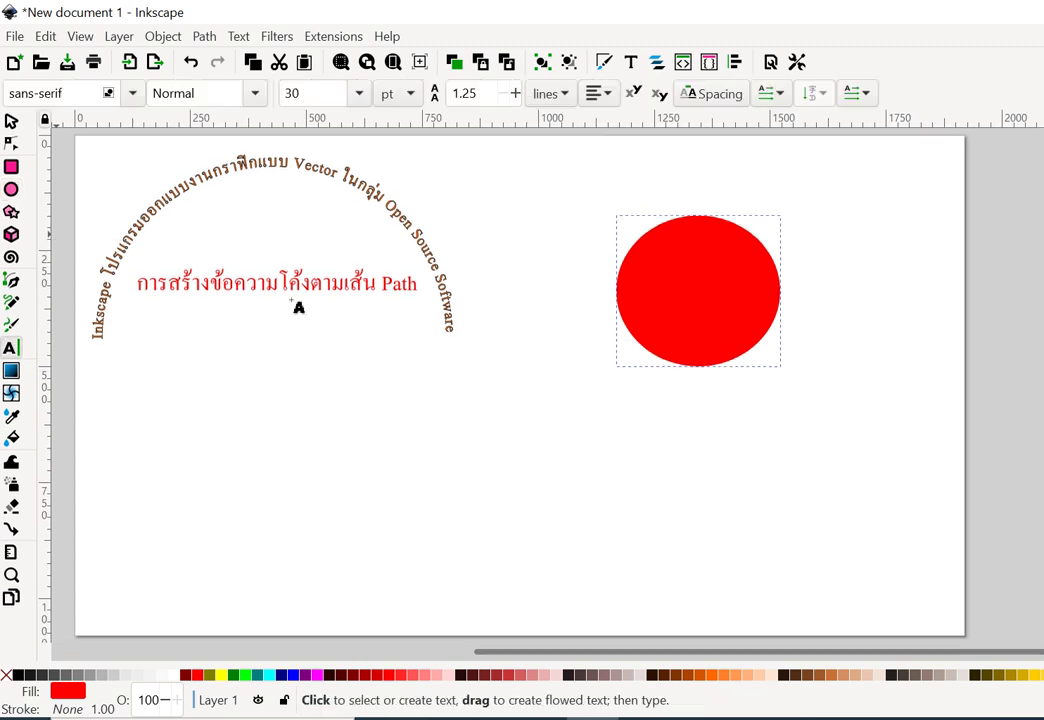
Type 'Inkscape Open Source Software for Vector Design' above the ellipse, correcting the mistyped word.
left_click(562, 180)
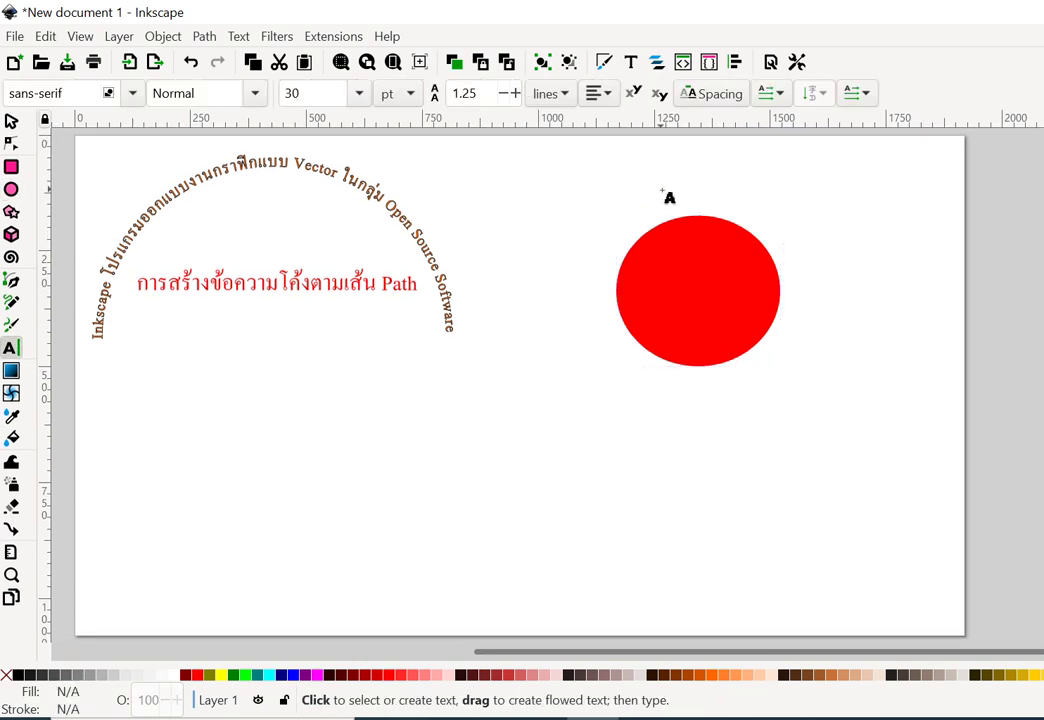
type("Ink")
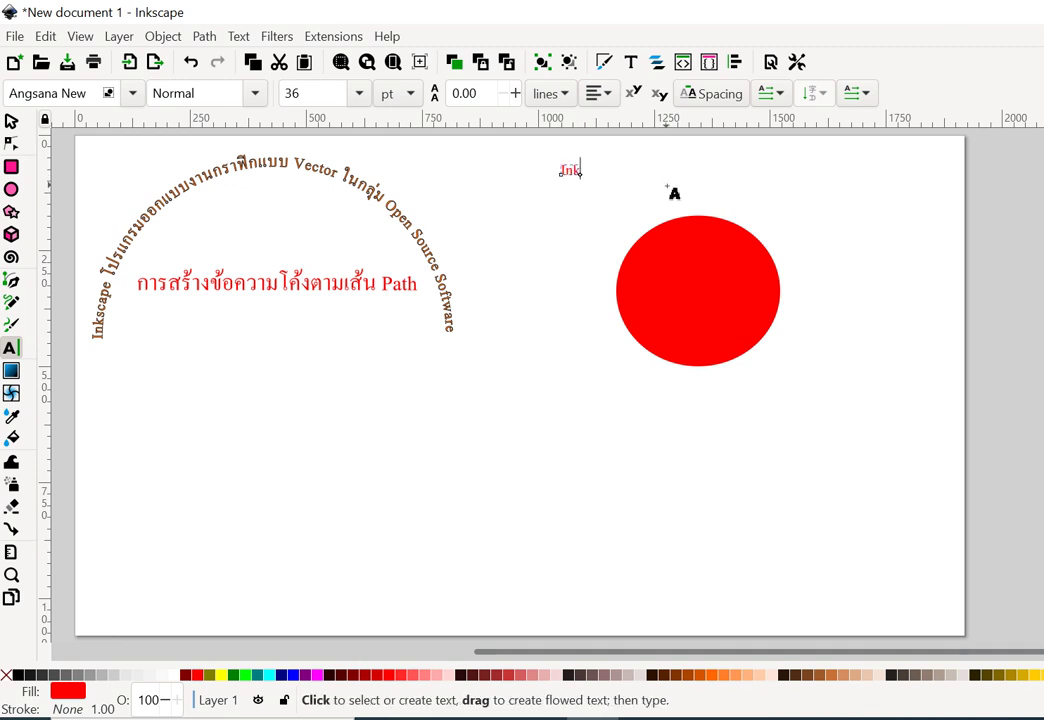
type("scape ")
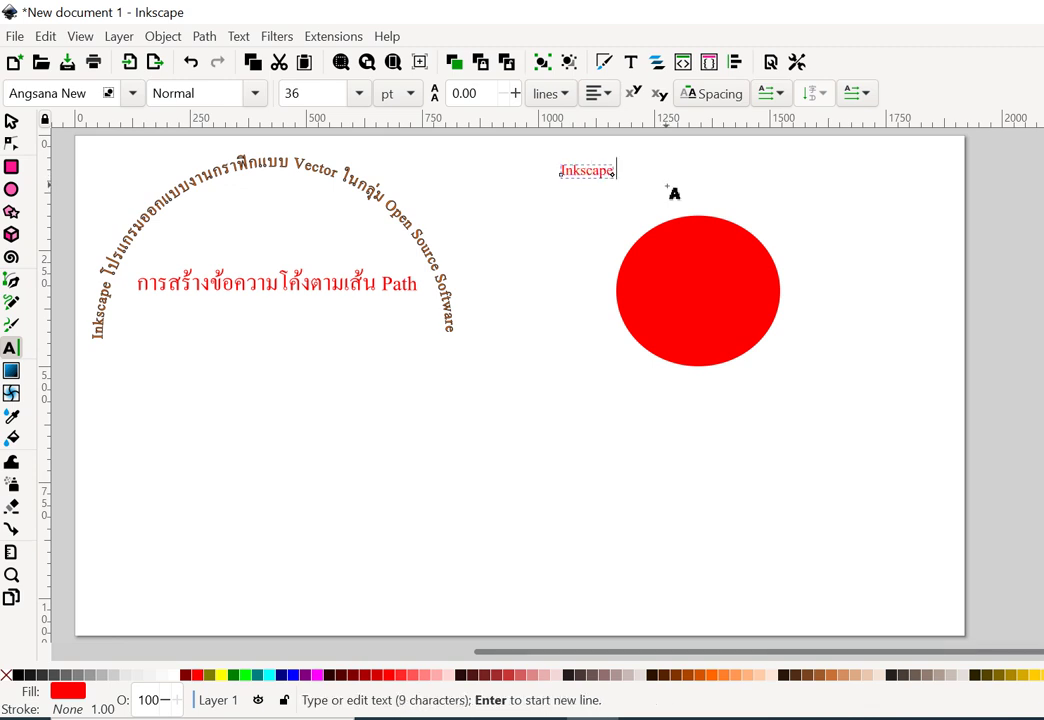
type("Open Sou")
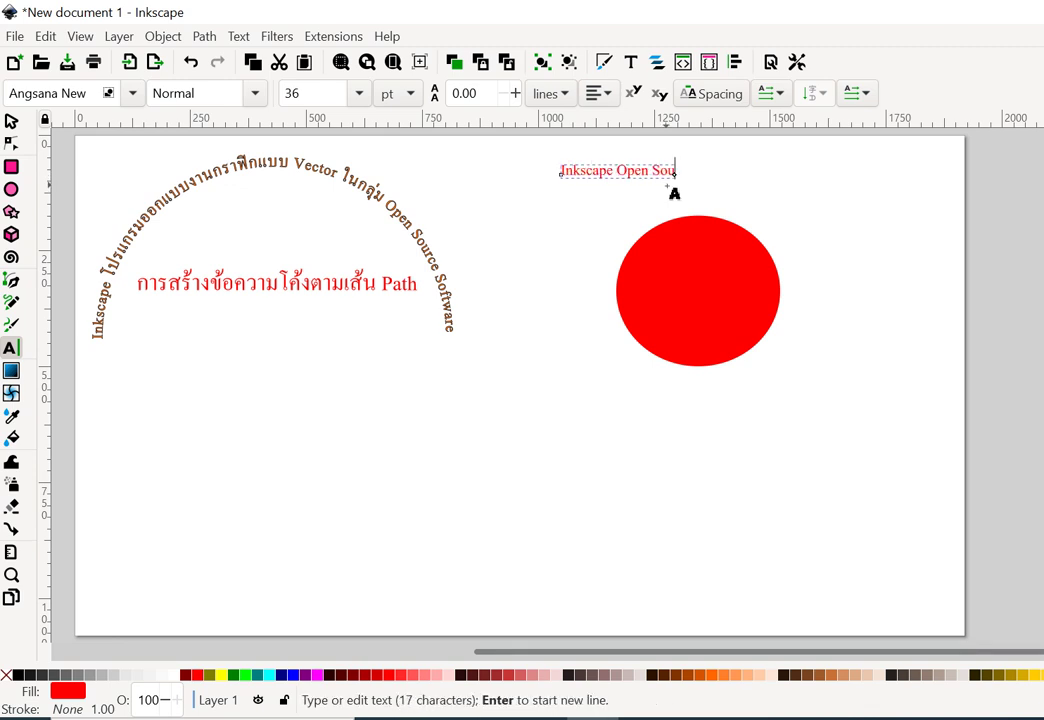
type("rce ")
type("T")
type("ools")
key("BackSpace")
key("BackSpace")
key("BackSpace")
key("BackSpace")
key("BackSpace")
type("Softw")
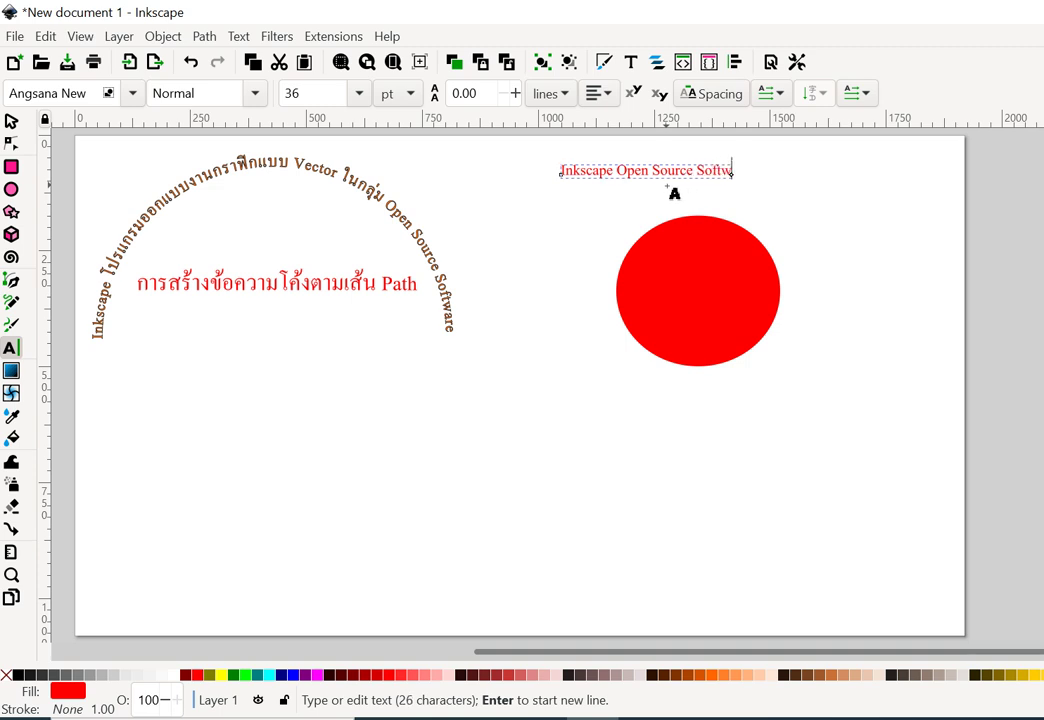
type("are for Vec")
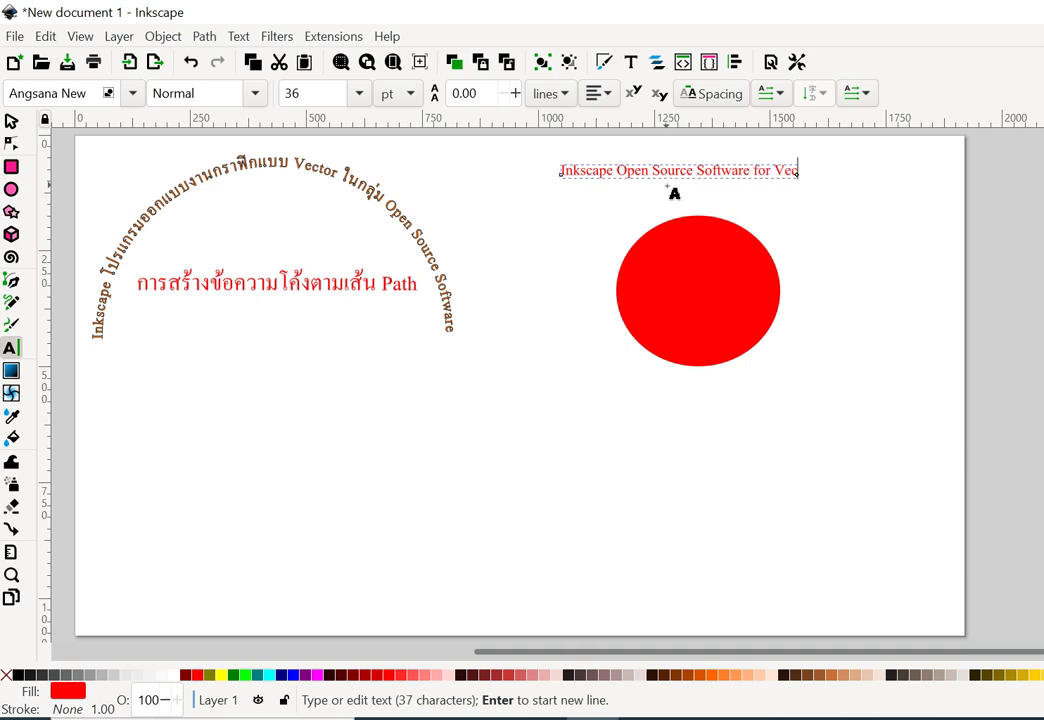
type("tor Desi")
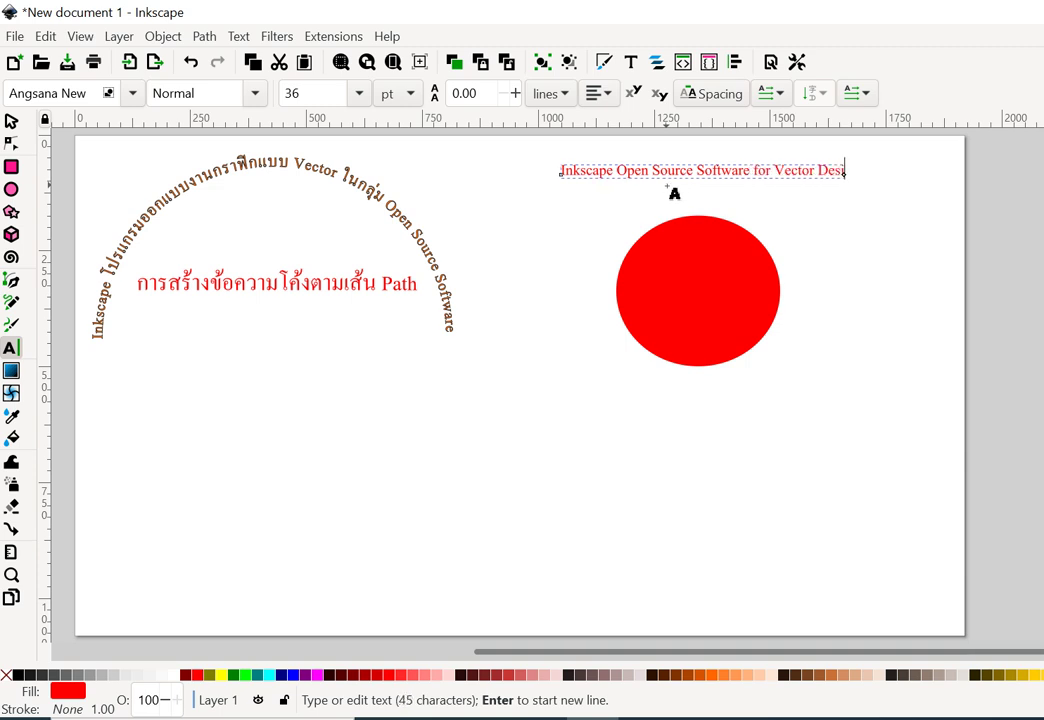
type("gn")
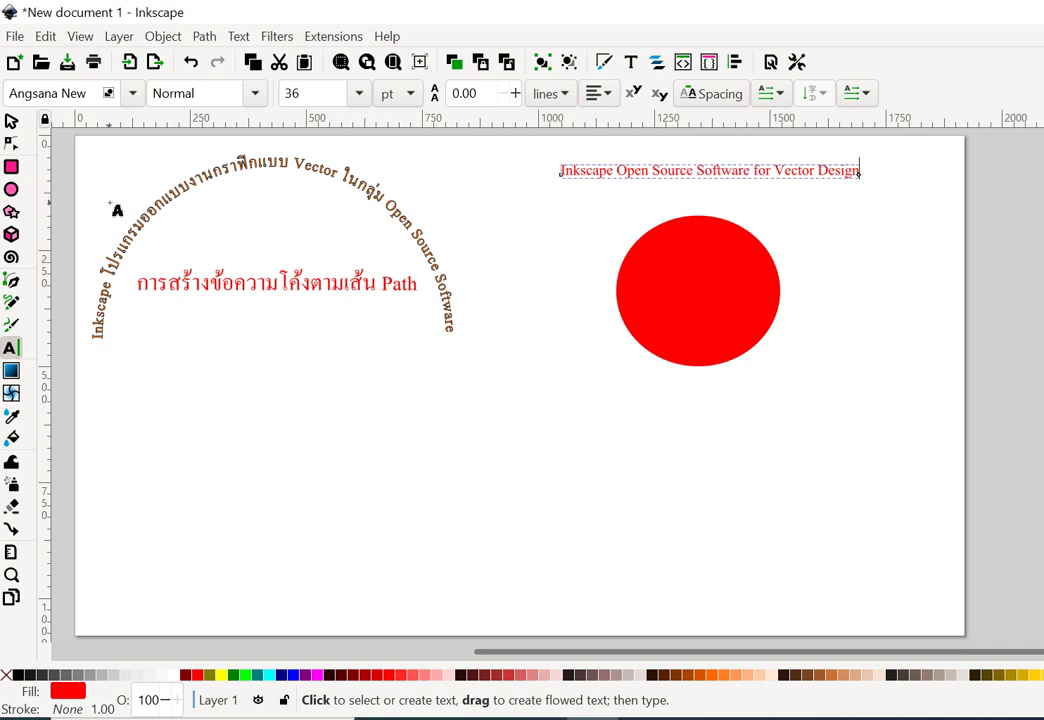
Color the heading text blue and stretch it wider and much taller.
left_click(8, 123)
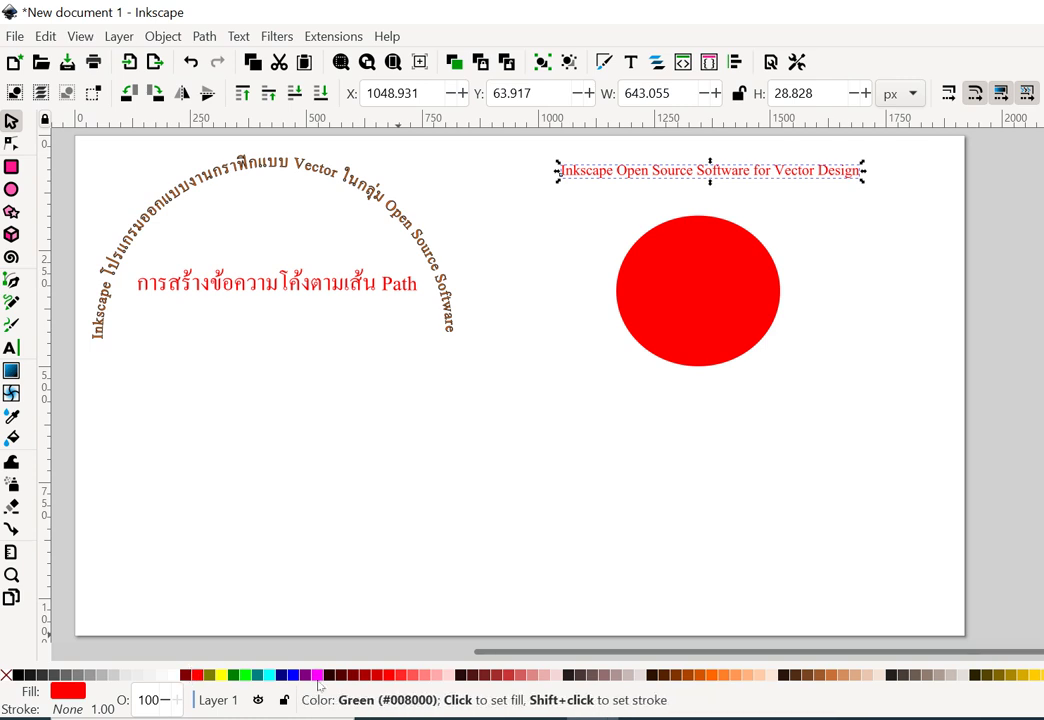
left_click(294, 677)
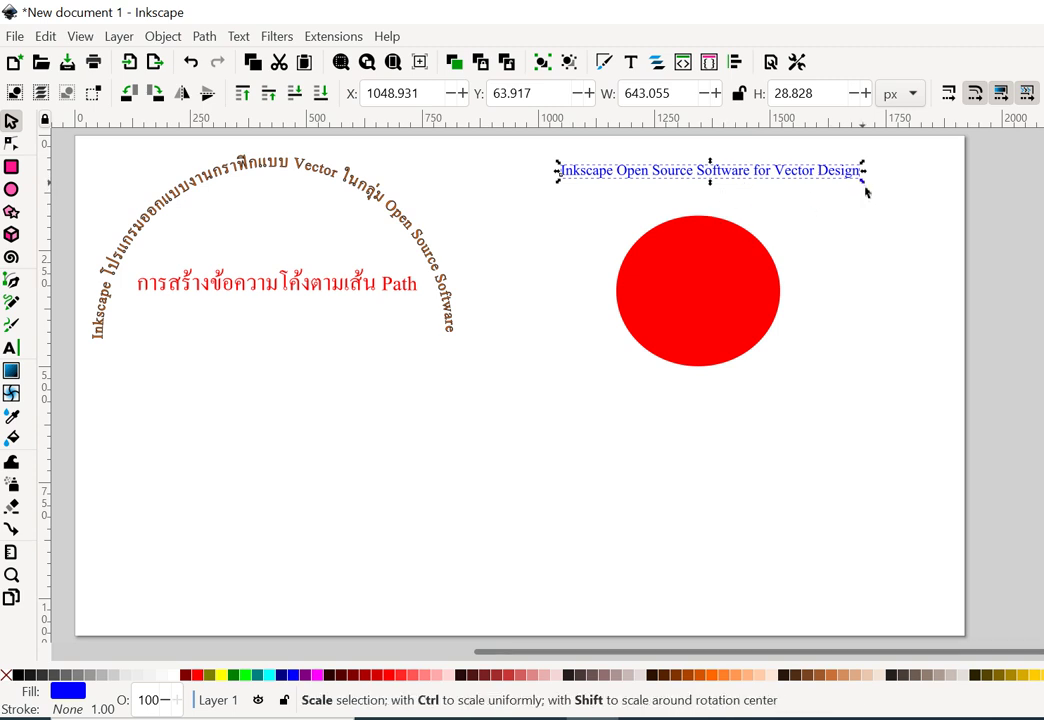
left_click_drag(866, 192, 918, 203)
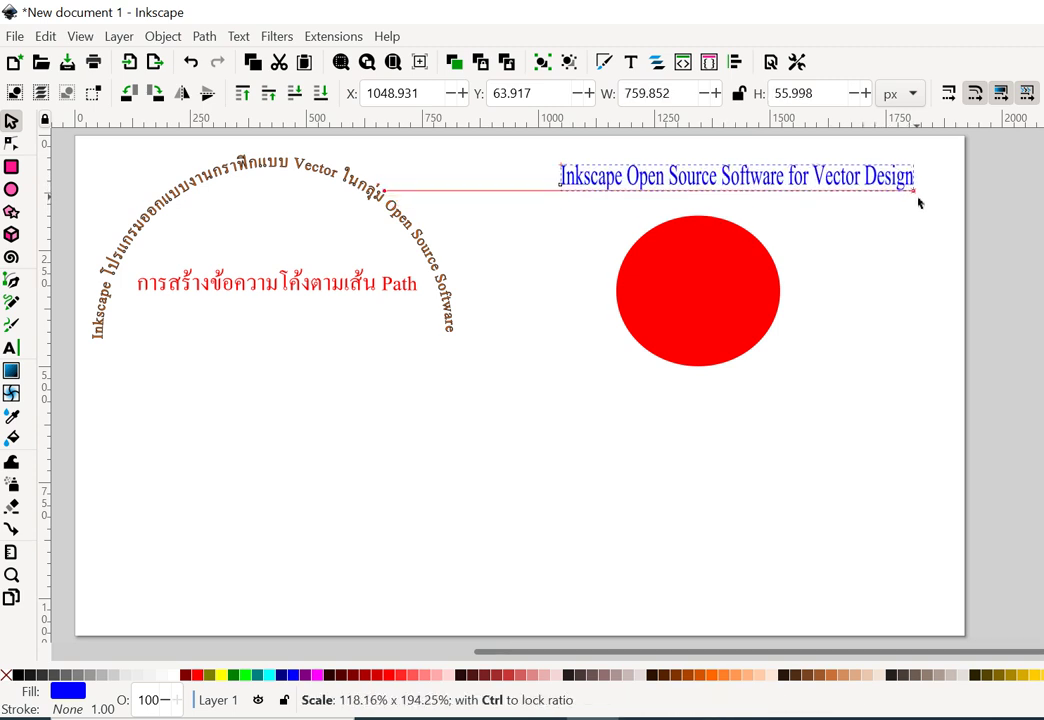
Nudge the heading slightly, then select it together with the red ellipse.
left_click(834, 199)
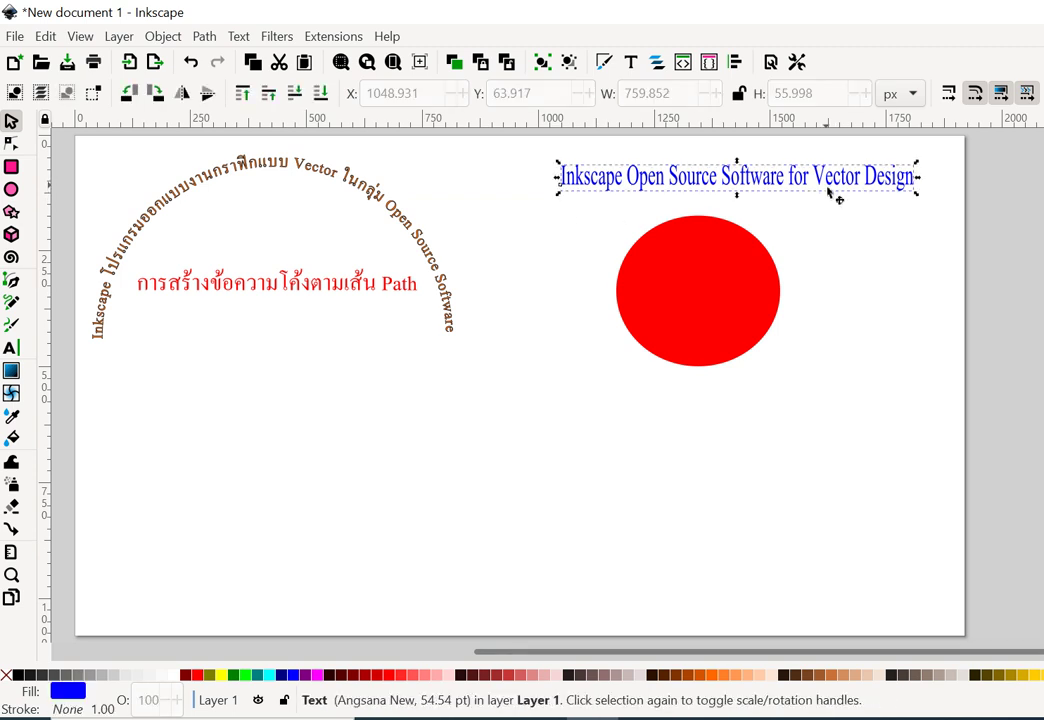
left_click_drag(828, 193, 822, 199)
left_click_drag(530, 154, 957, 428)
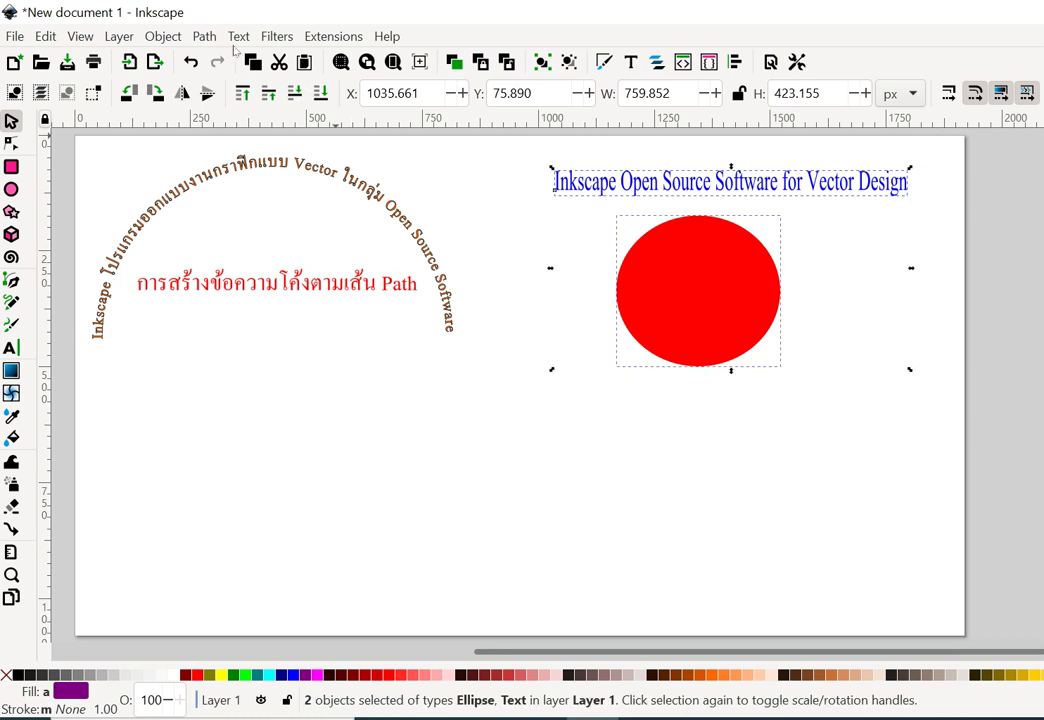
Put the blue heading on the red ellipse's path with Text > Put on Path.
left_click(205, 37)
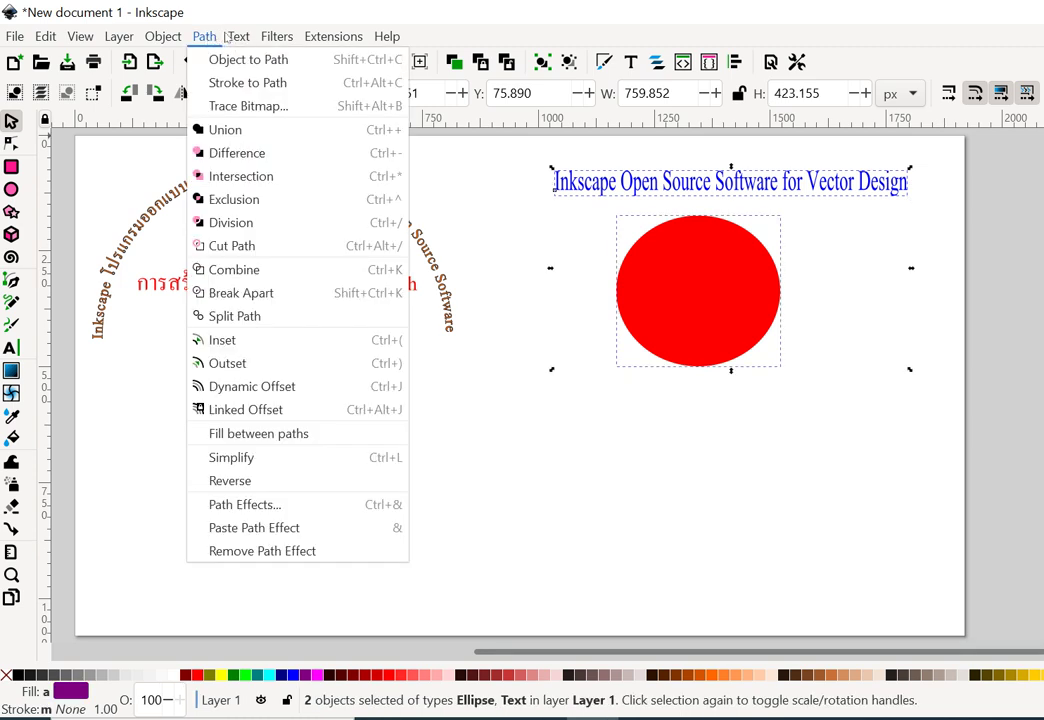
mouse_move(238, 36)
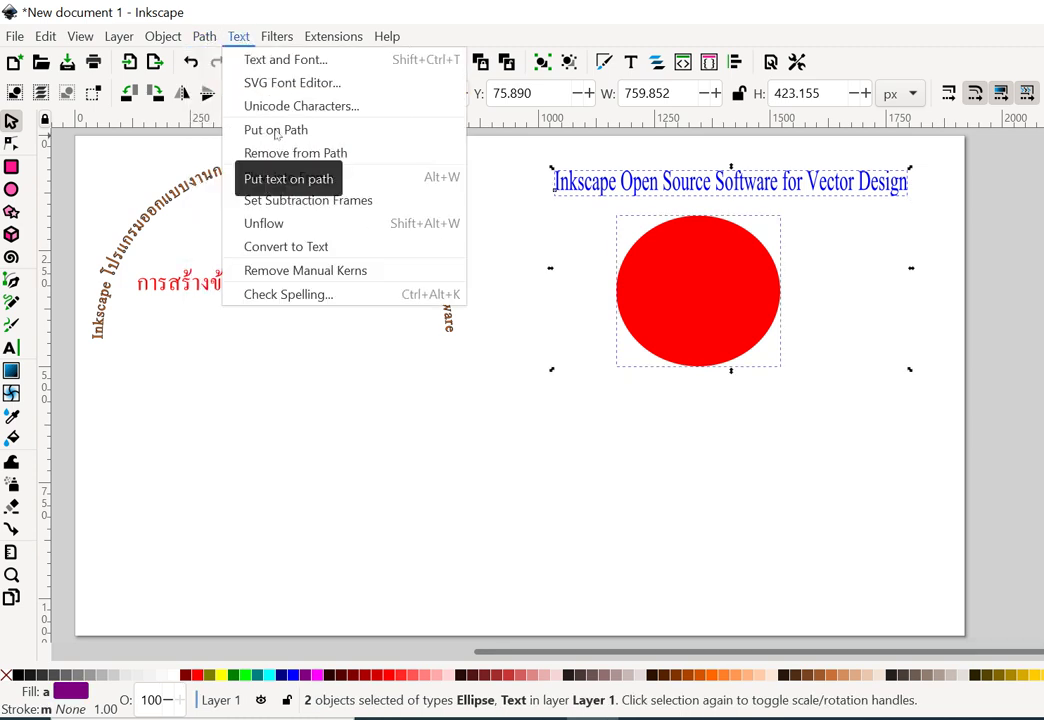
left_click(277, 134)
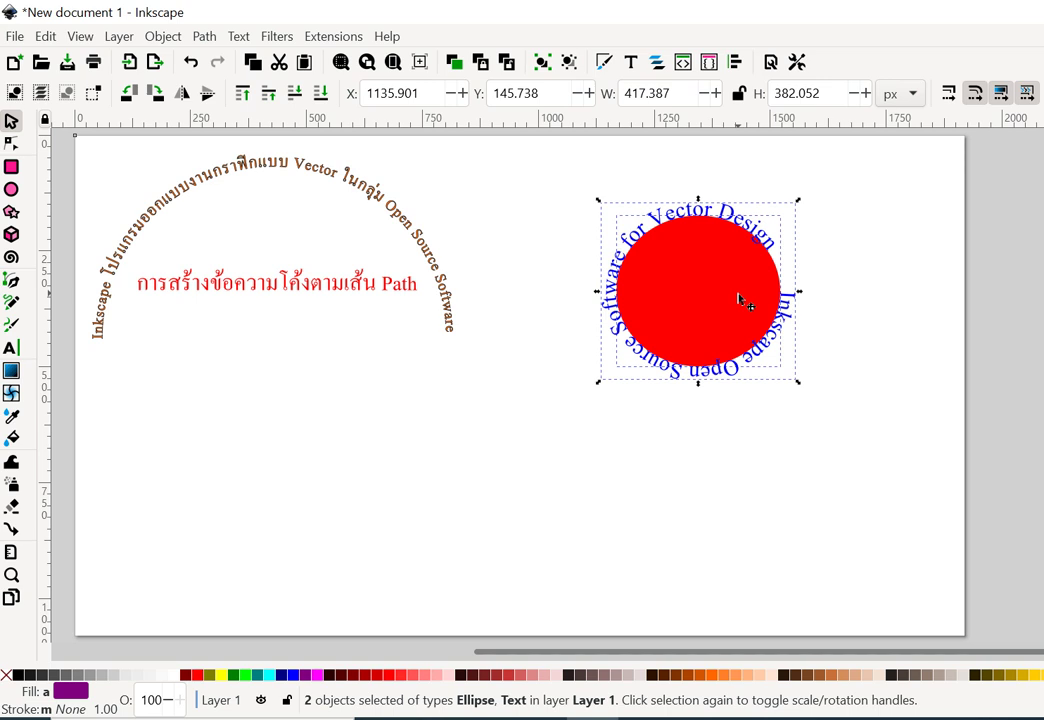
left_click(885, 306)
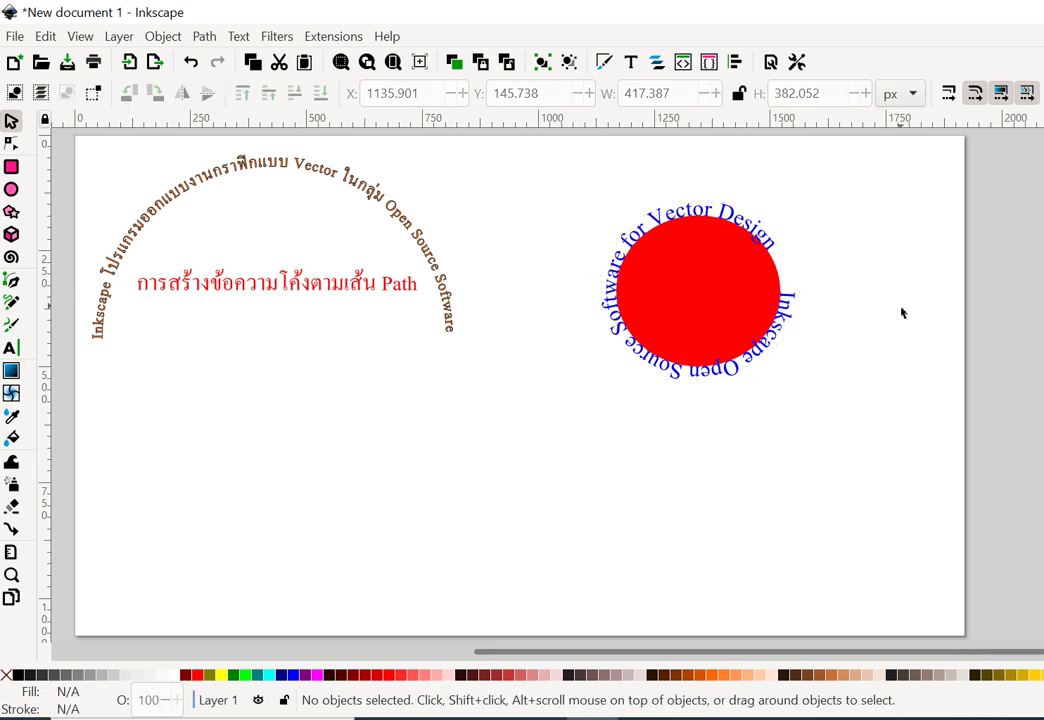
Rotate the ring text to read across the top and enlarge it to about 536 × 549 px.
left_click(708, 300)
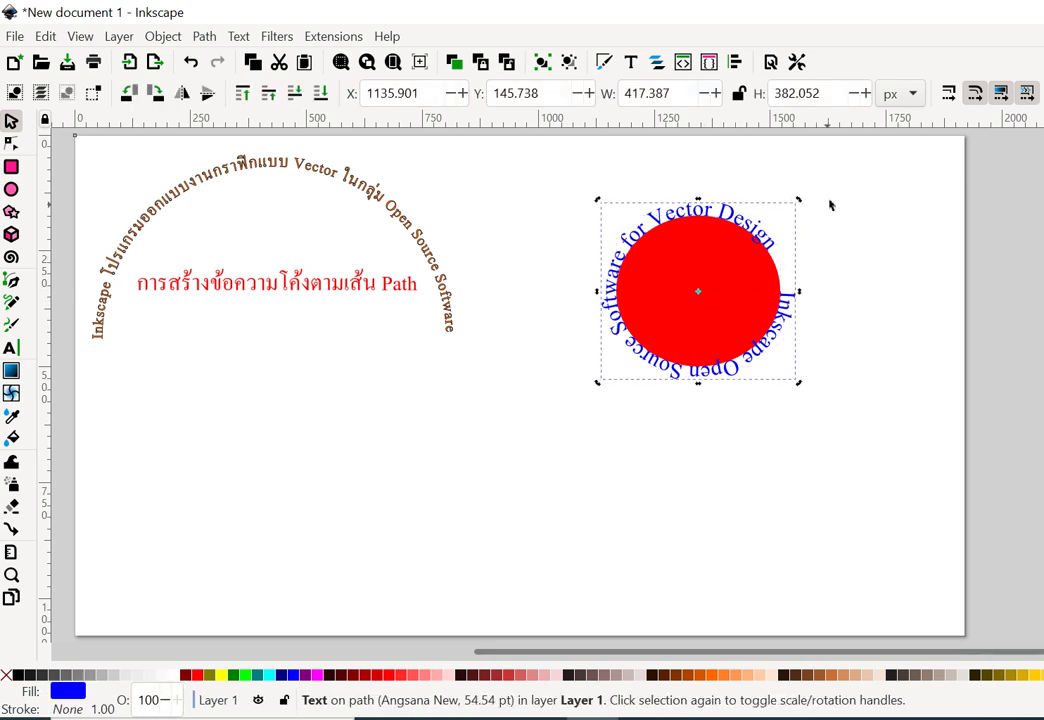
mouse_move(801, 203)
left_mouse_down()
mouse_move(787, 385)
mouse_move(699, 424)
mouse_move(764, 403)
mouse_move(754, 409)
left_mouse_up()
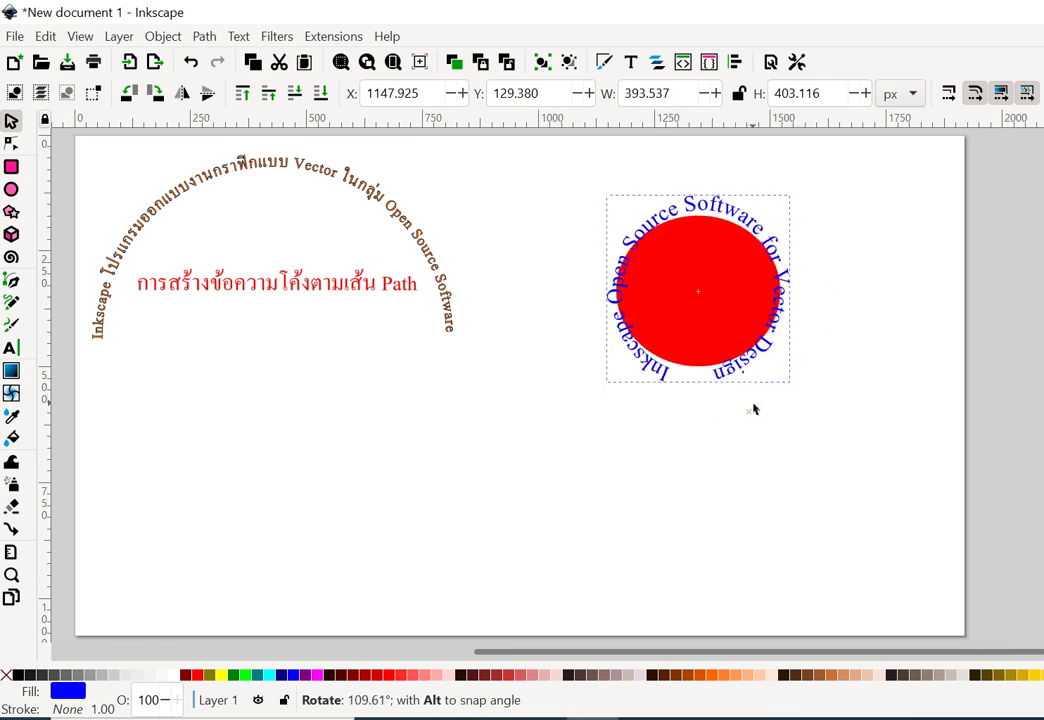
left_click_drag(754, 409, 751, 408)
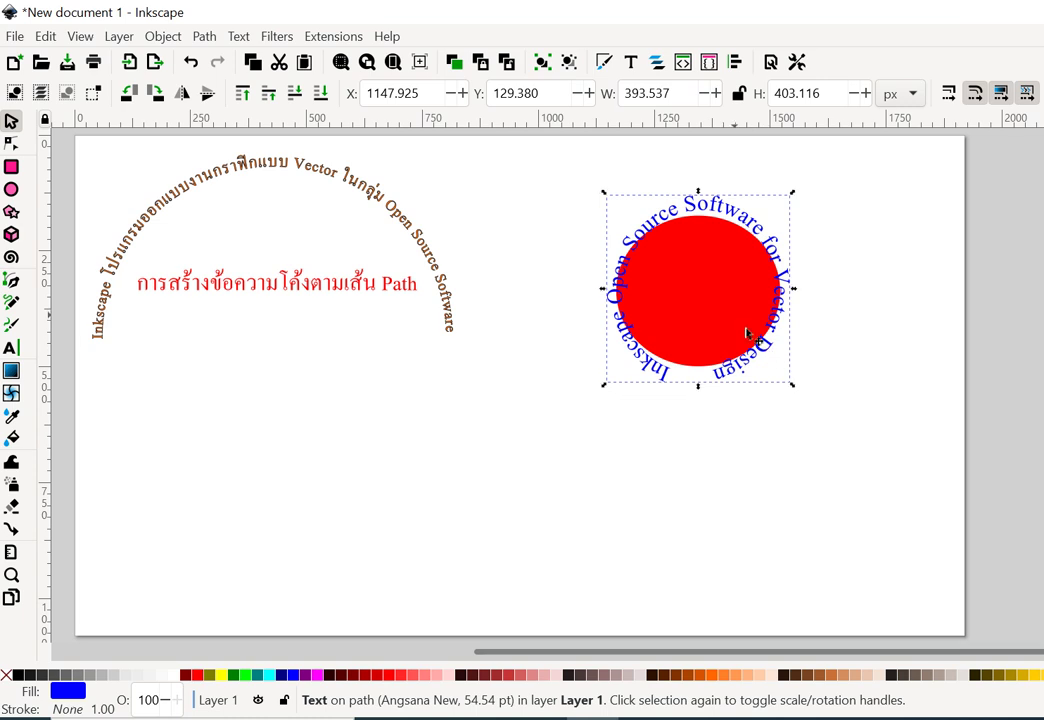
left_click_drag(792, 389, 827, 428)
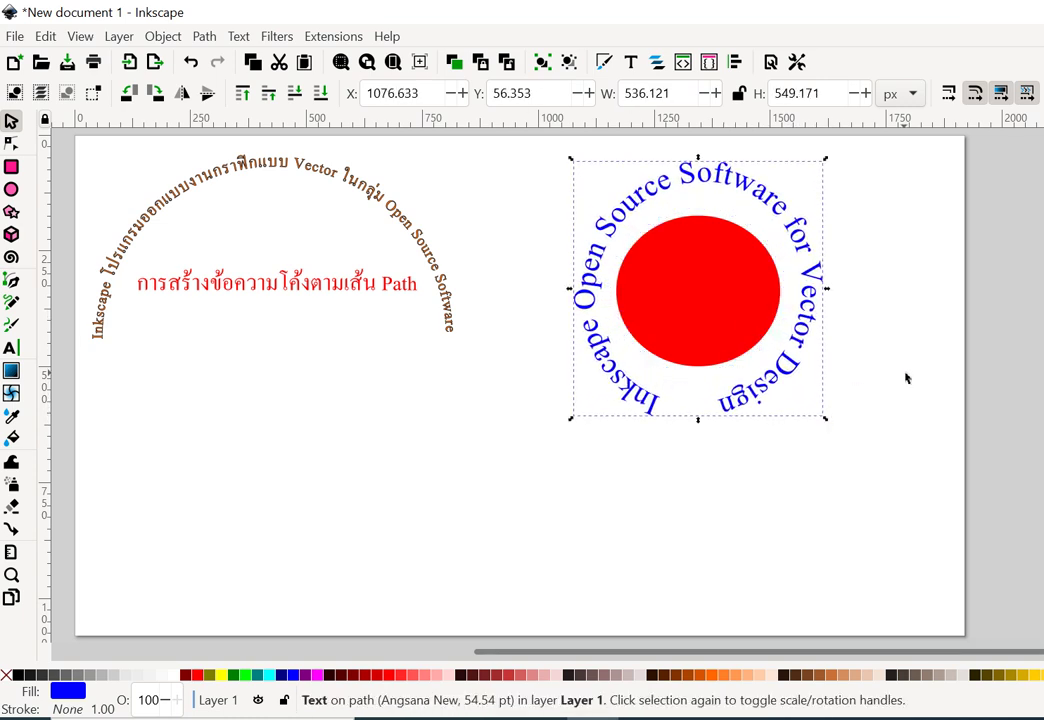
Remove the blue text from the path and move the straightened line up the page.
left_click(275, 38)
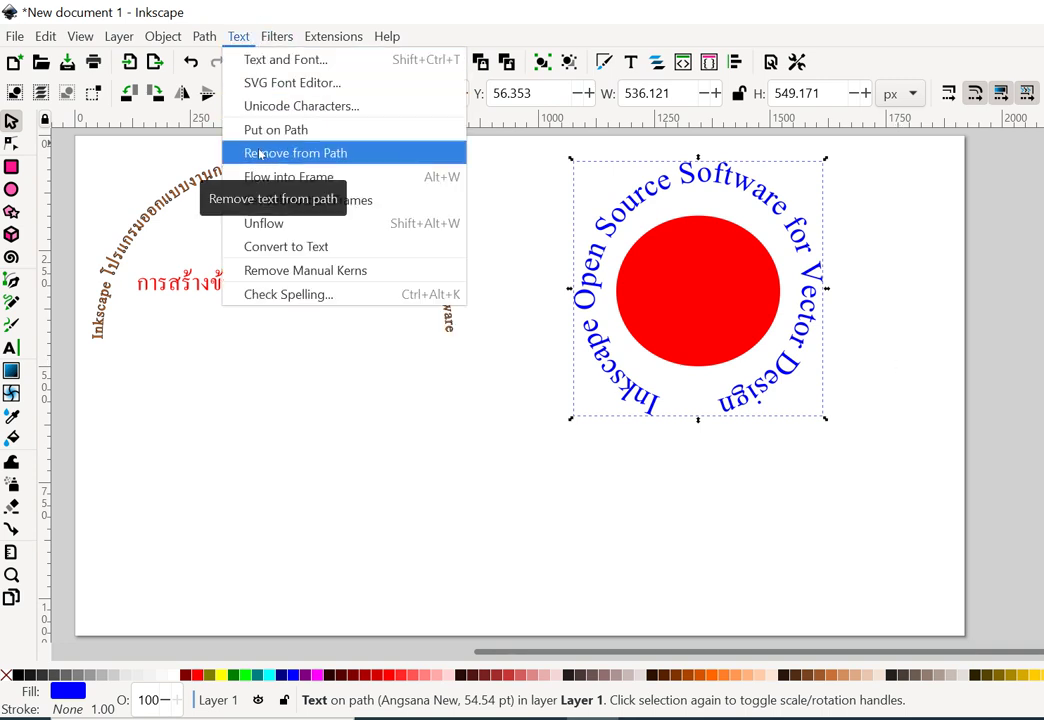
left_click(259, 153)
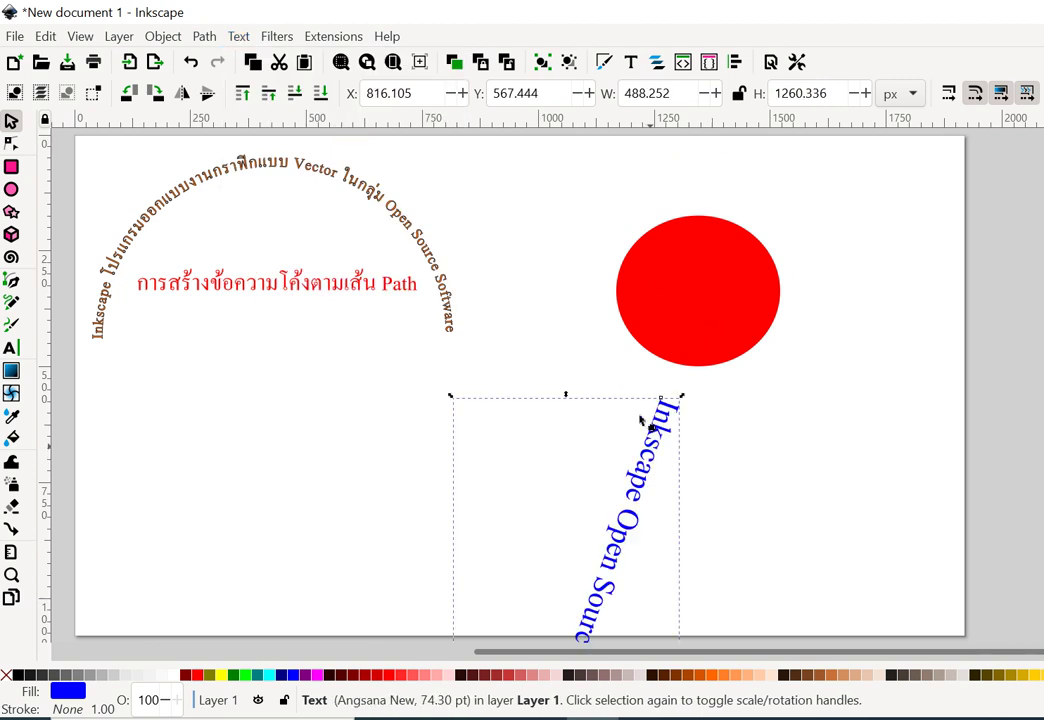
left_click_drag(645, 420, 545, 197)
Enlarge the red circle to about 505 × 465 px and add the blue text to the selection.
left_click(739, 301)
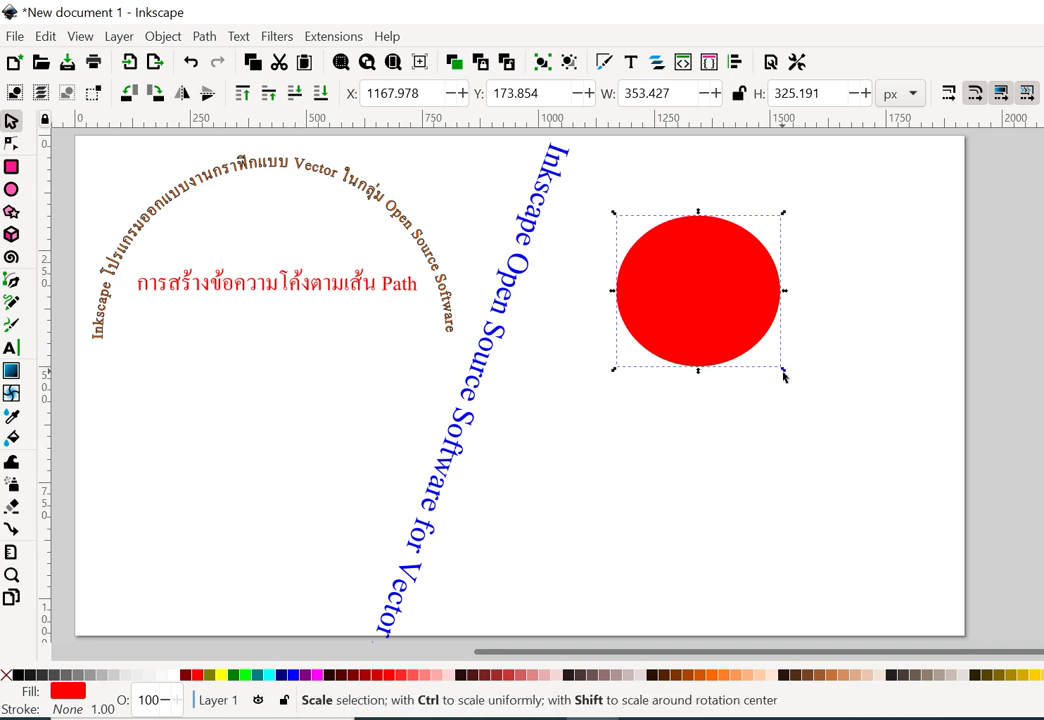
left_click_drag(785, 374, 853, 436)
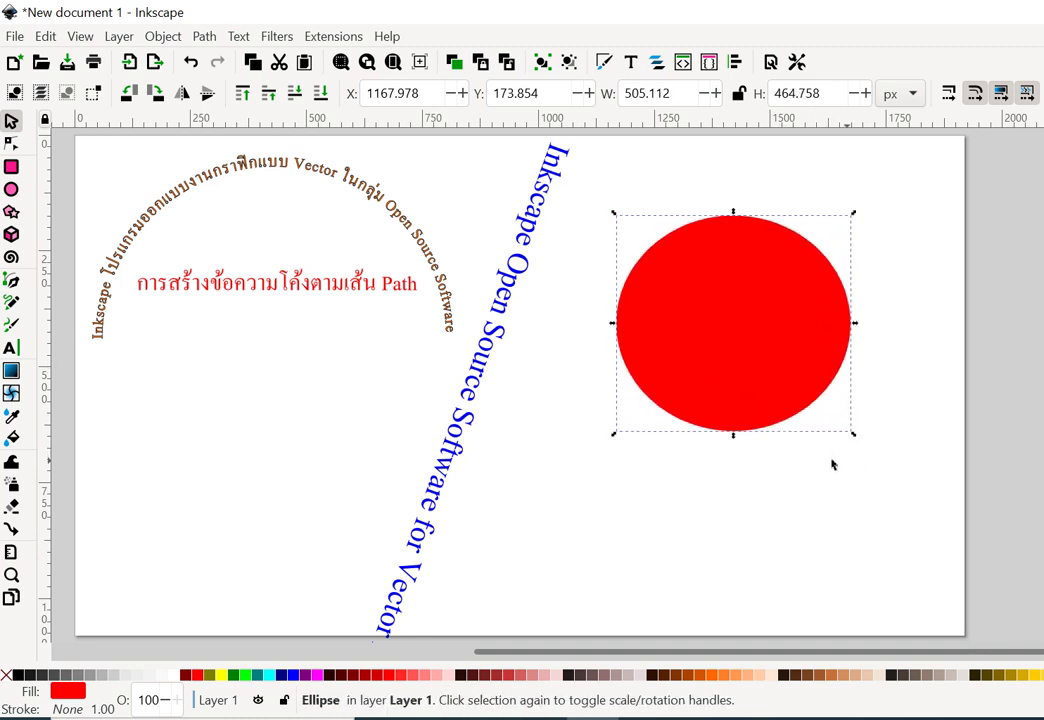
left_click(513, 340, "shift")
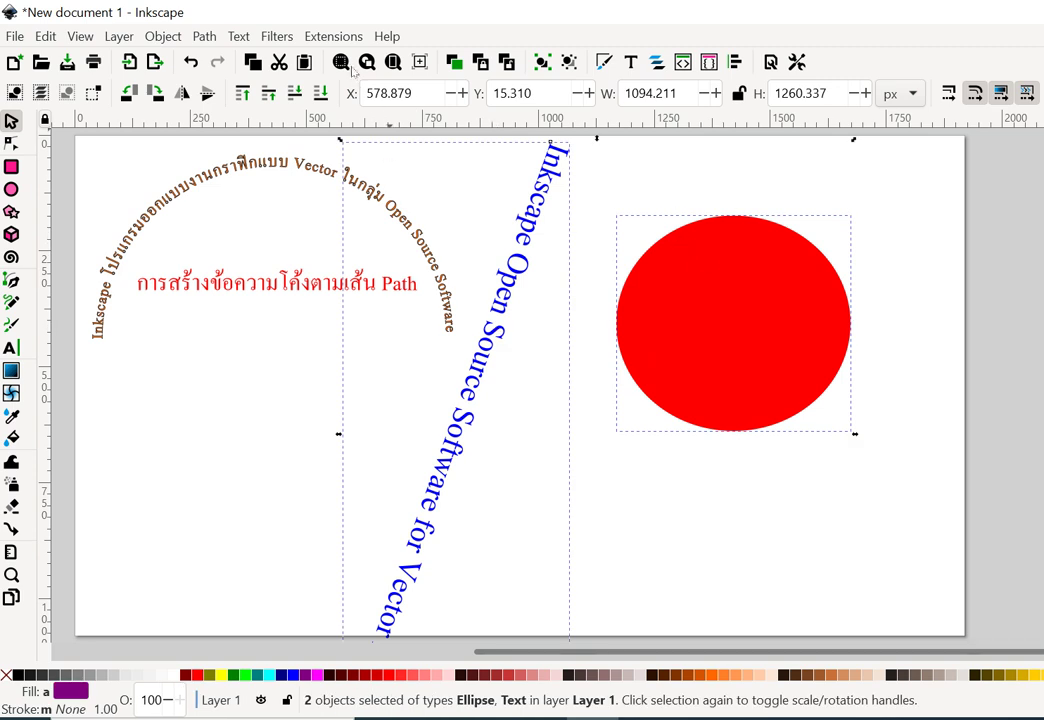
Put the blue heading back on the enlarged red circle as text on a path.
left_click(237, 35)
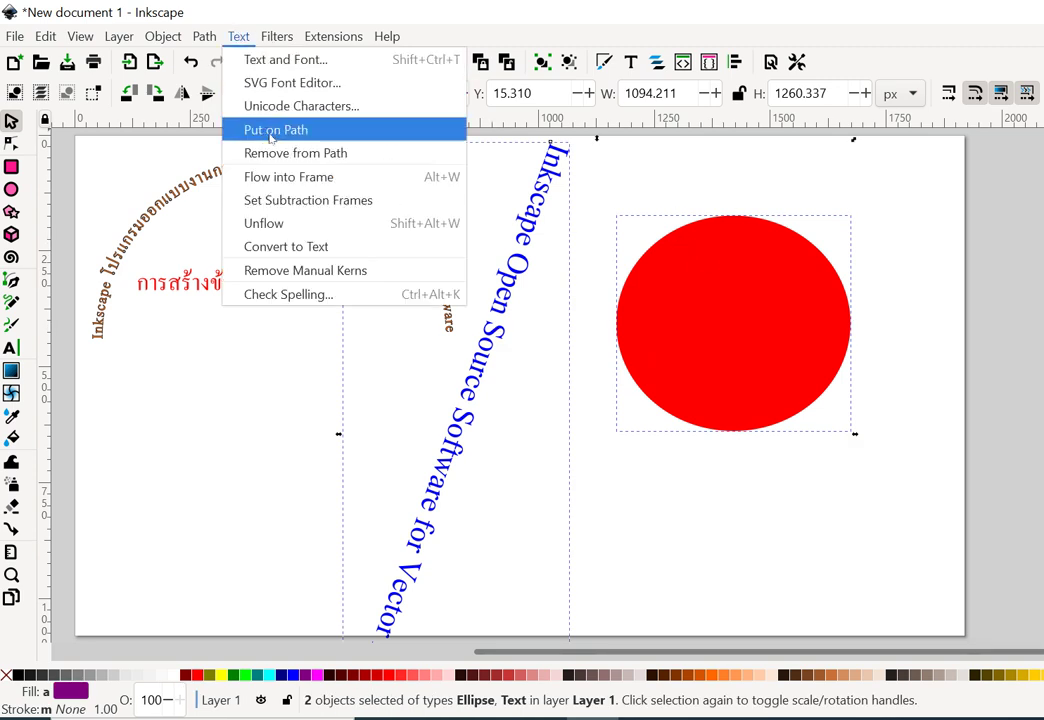
left_click(272, 128)
left_click(775, 343)
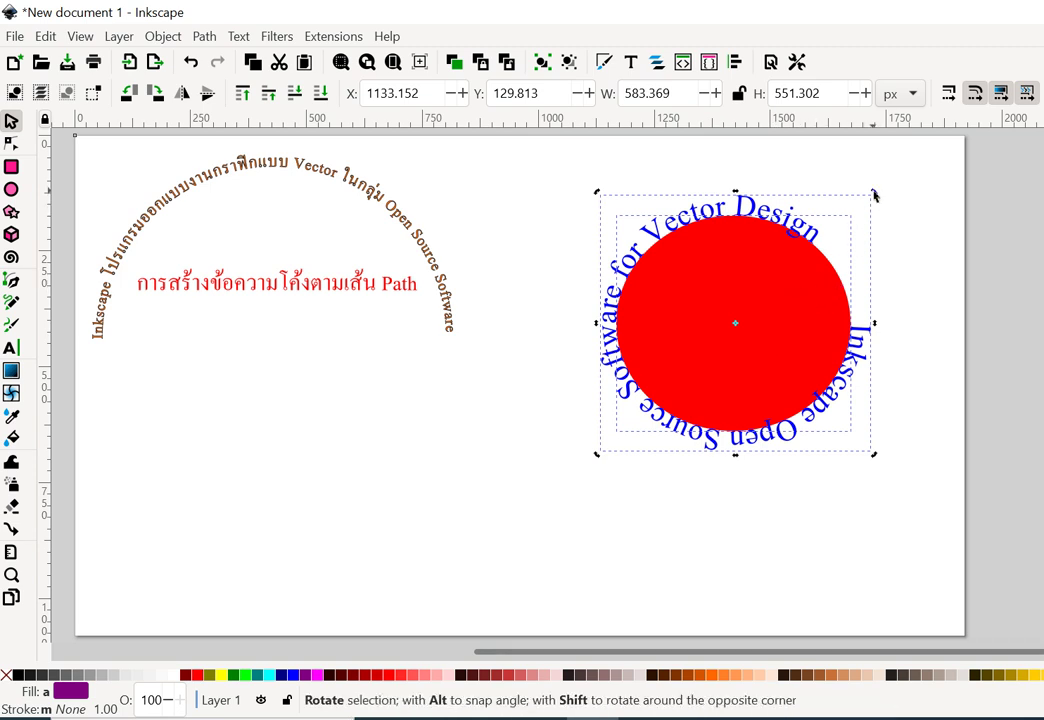
Rotate the 74.30 pt text ring so its words arc over the circle's top.
mouse_move(889, 217)
left_mouse_down()
mouse_move(726, 418)
mouse_move(777, 420)
left_mouse_up()
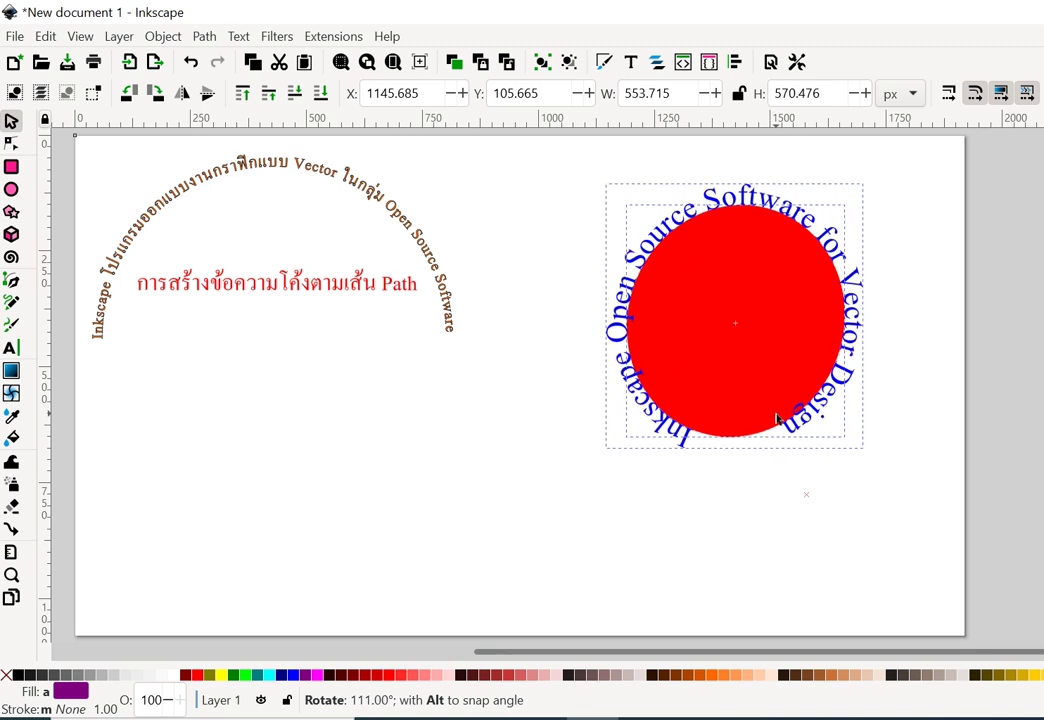
left_click_drag(777, 420, 779, 419)
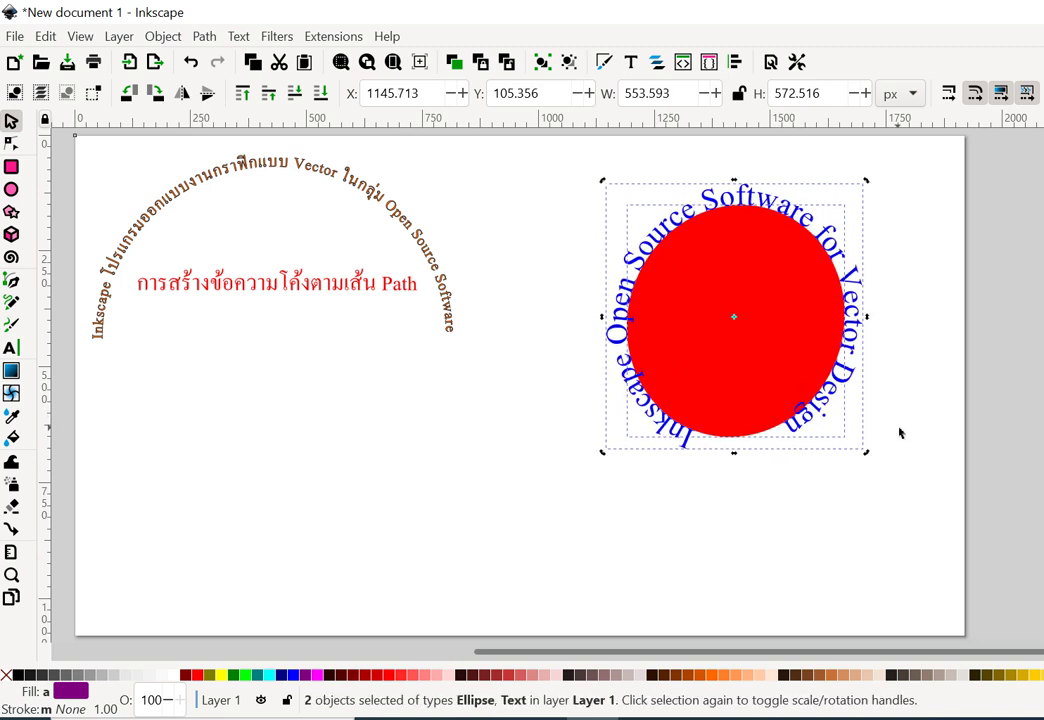
left_click_drag(870, 459, 867, 467)
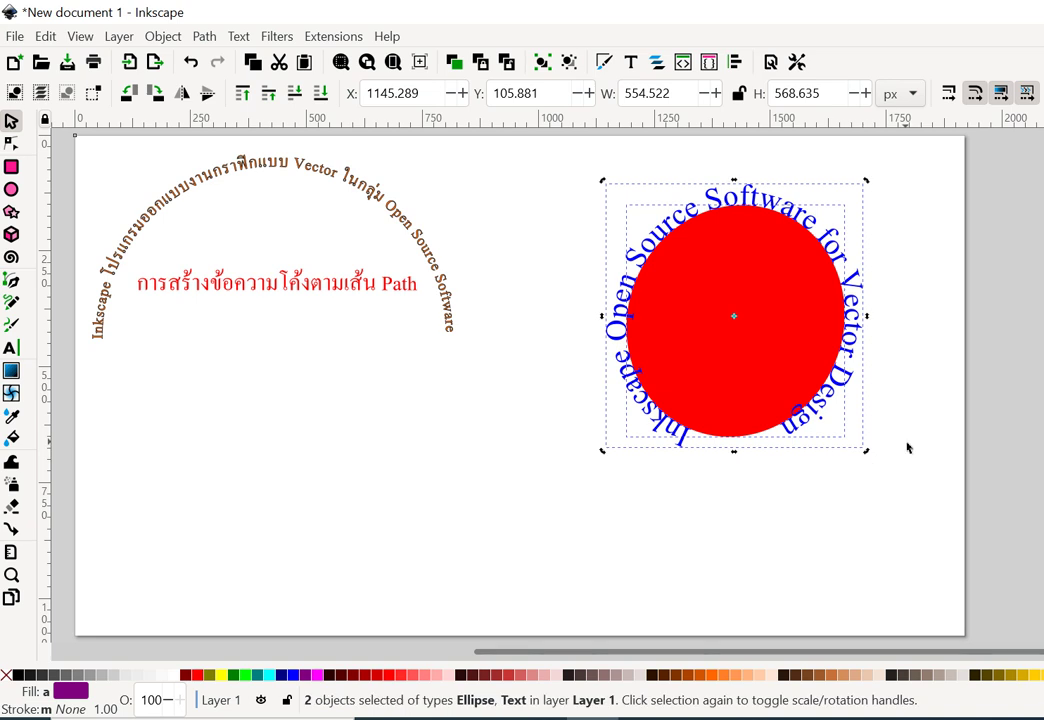
left_click(908, 447)
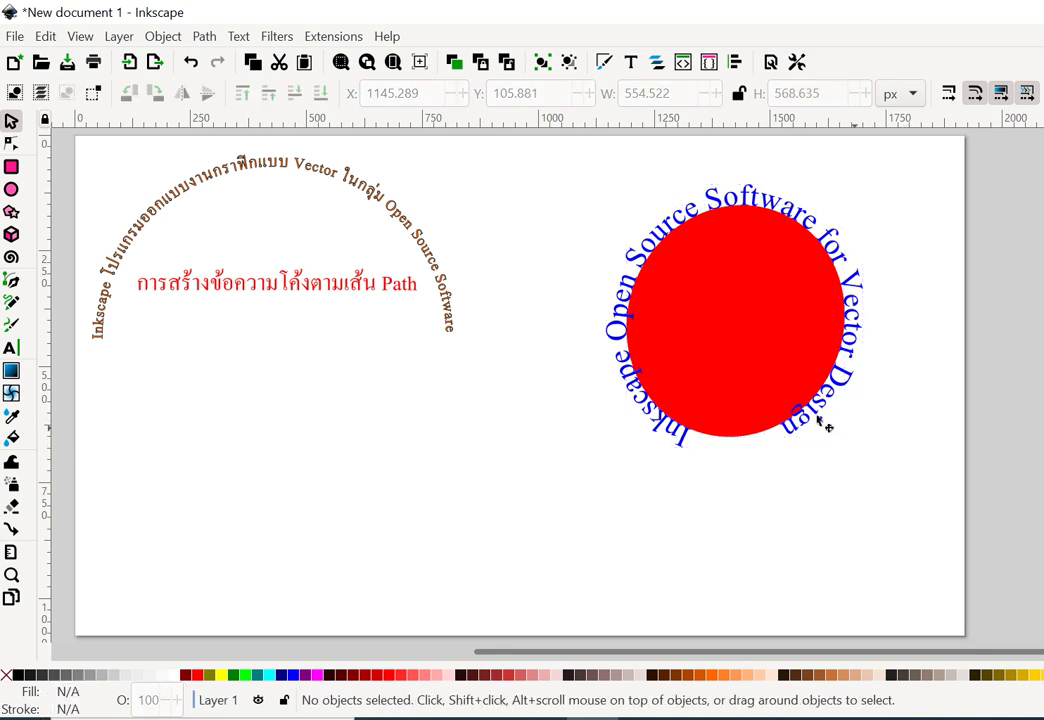
left_click(747, 340)
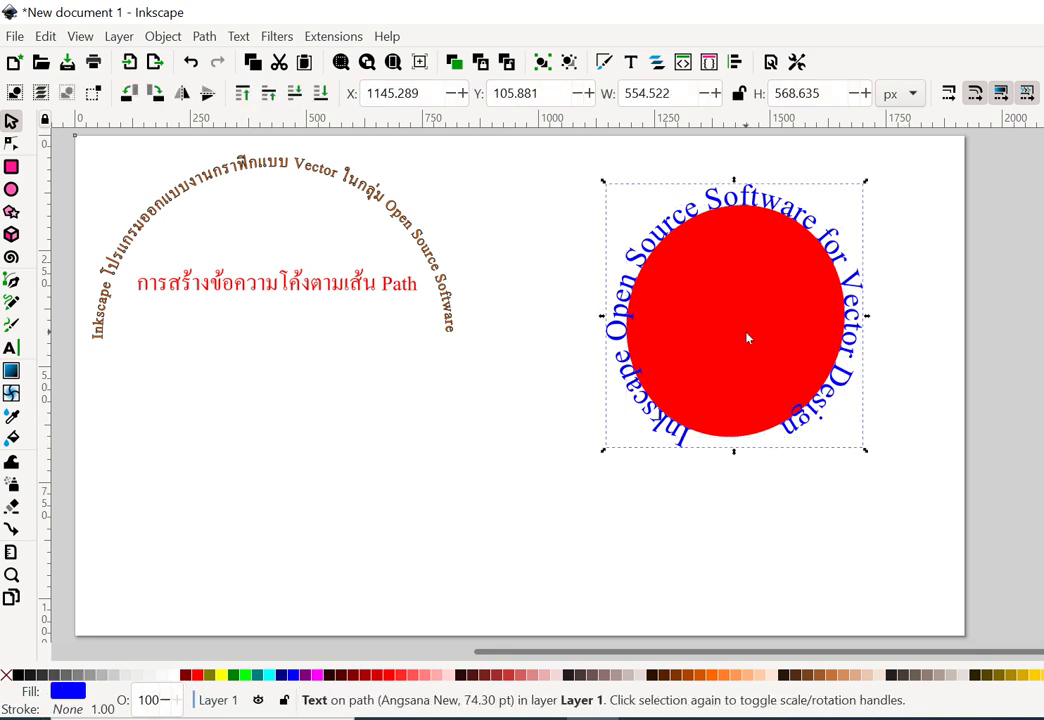
Delete the circular text, undo the deletion, then lift the text ring up off the circle.
right_click(747, 339)
left_click(790, 421)
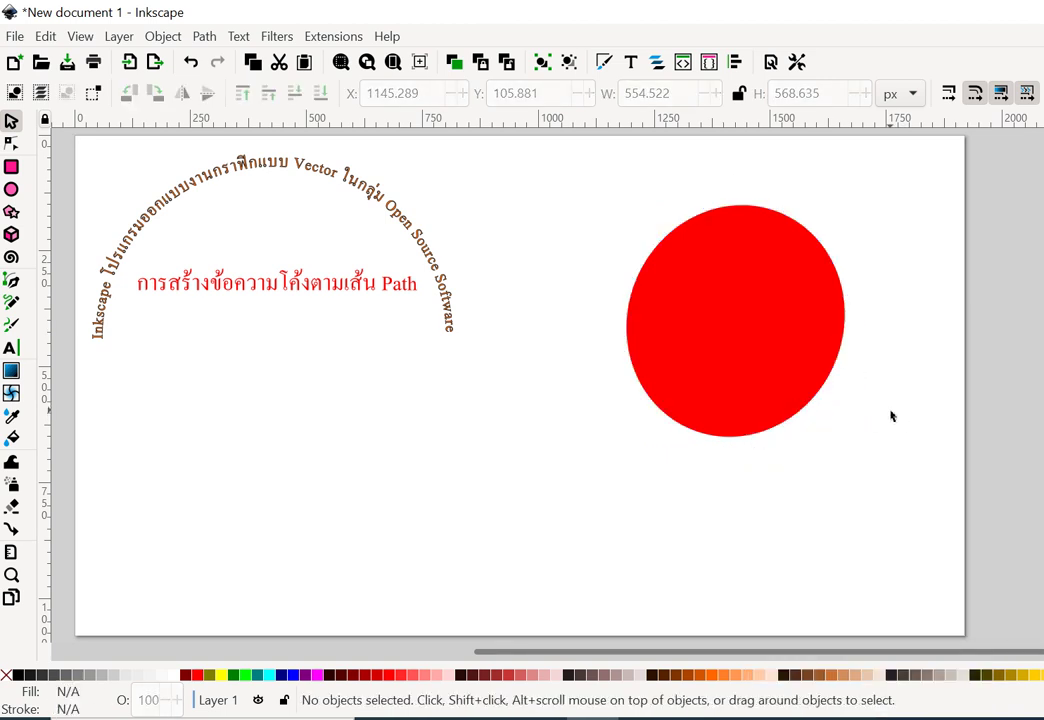
key("ctrl+z")
left_click(780, 360)
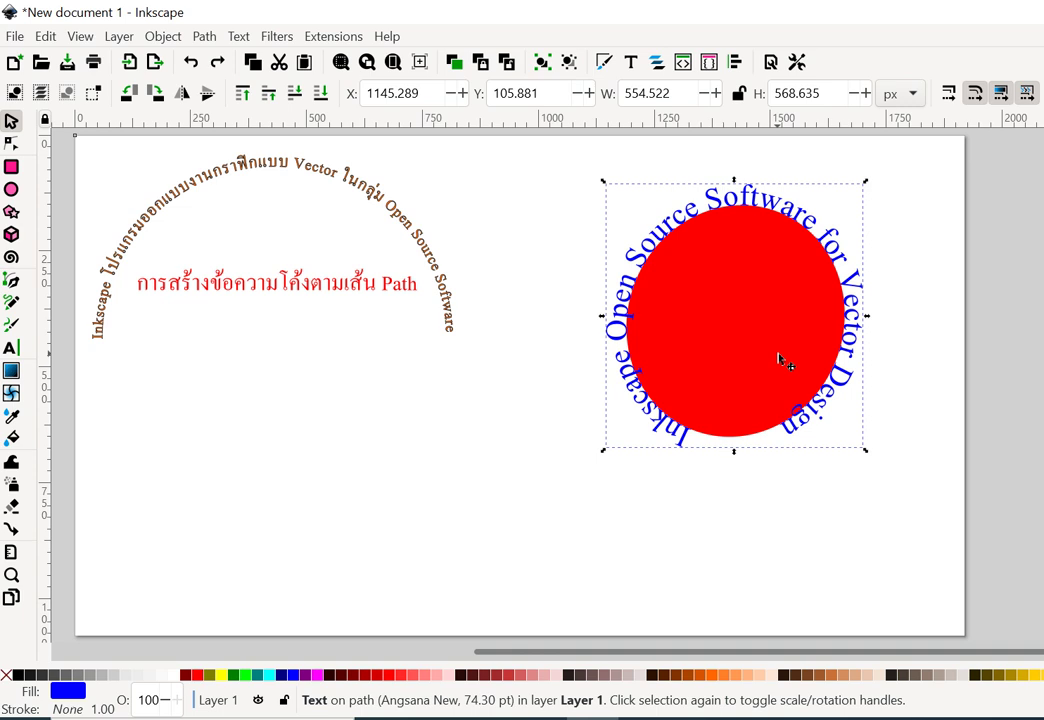
left_click(920, 364)
left_click(741, 344)
mouse_move(741, 344)
left_mouse_down()
mouse_move(739, 384)
mouse_move(737, 272)
left_mouse_up()
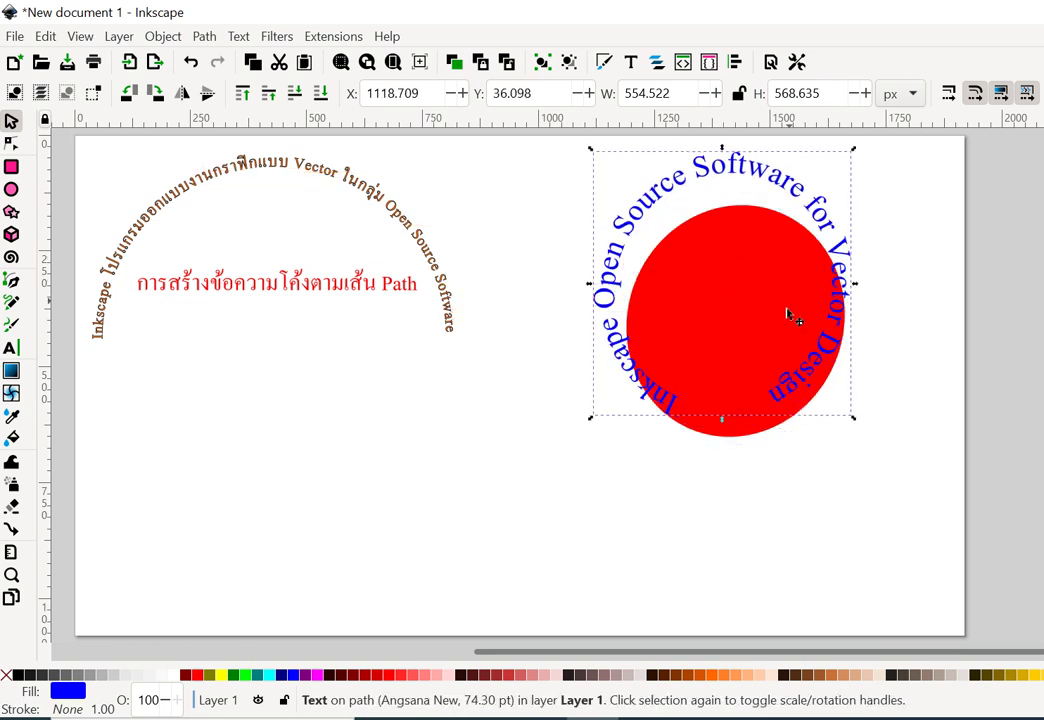
Delete the red circle to see the text flatten, then undo the deletion and the ring move.
left_click(746, 430)
right_click(752, 436)
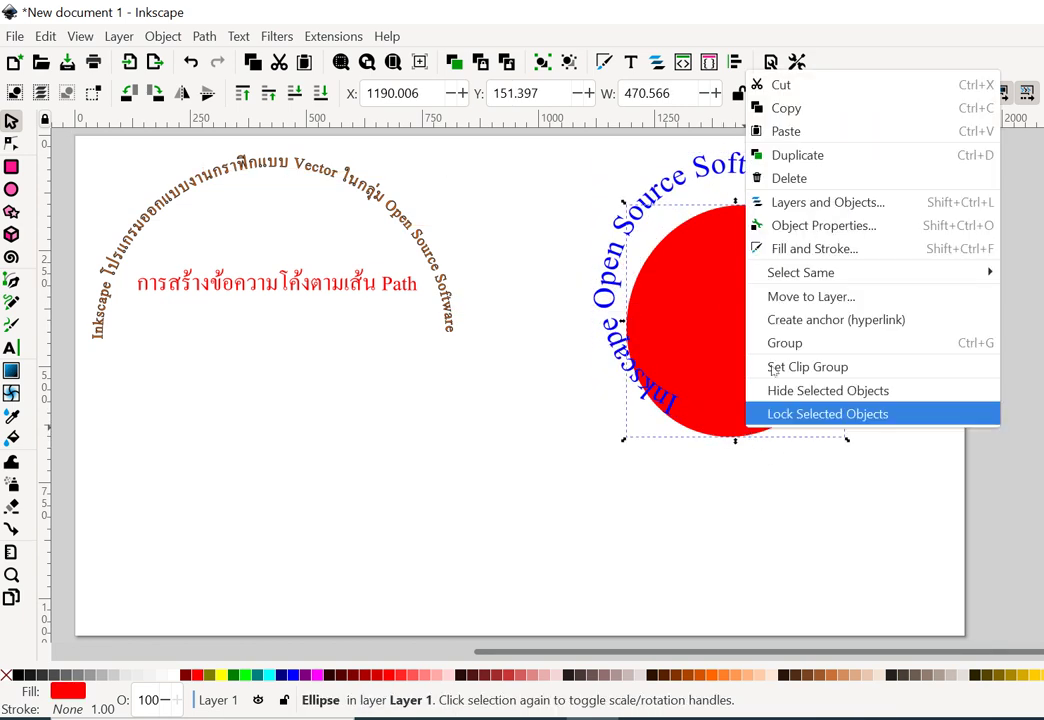
key("Escape")
key("Delete")
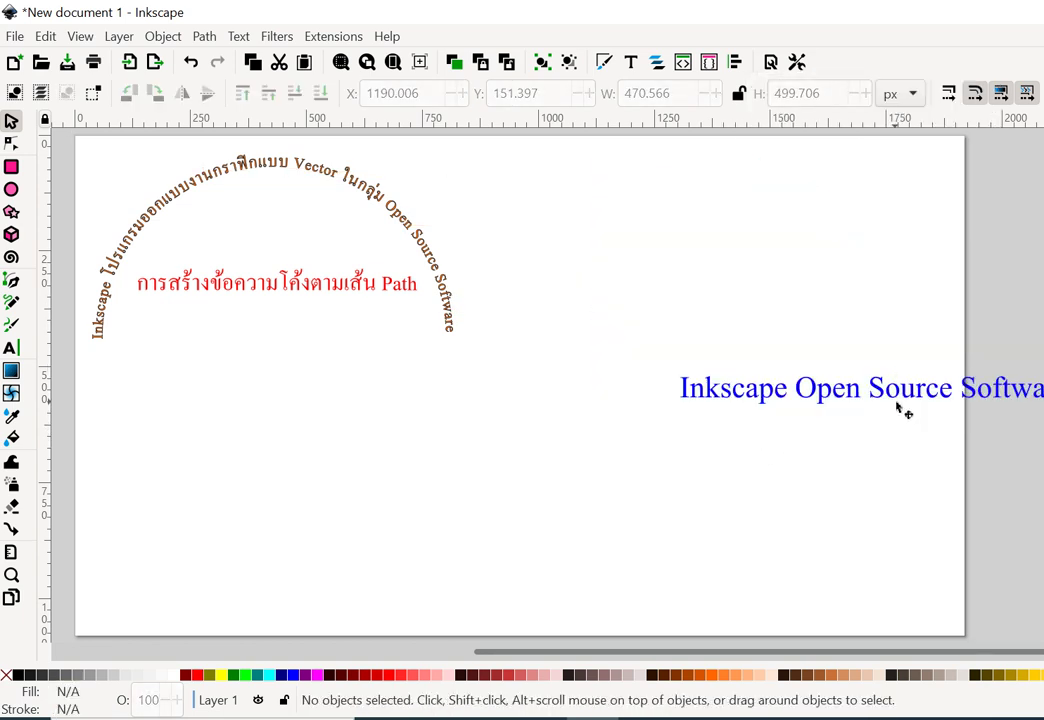
left_click(900, 408)
left_click_drag(897, 396, 748, 233)
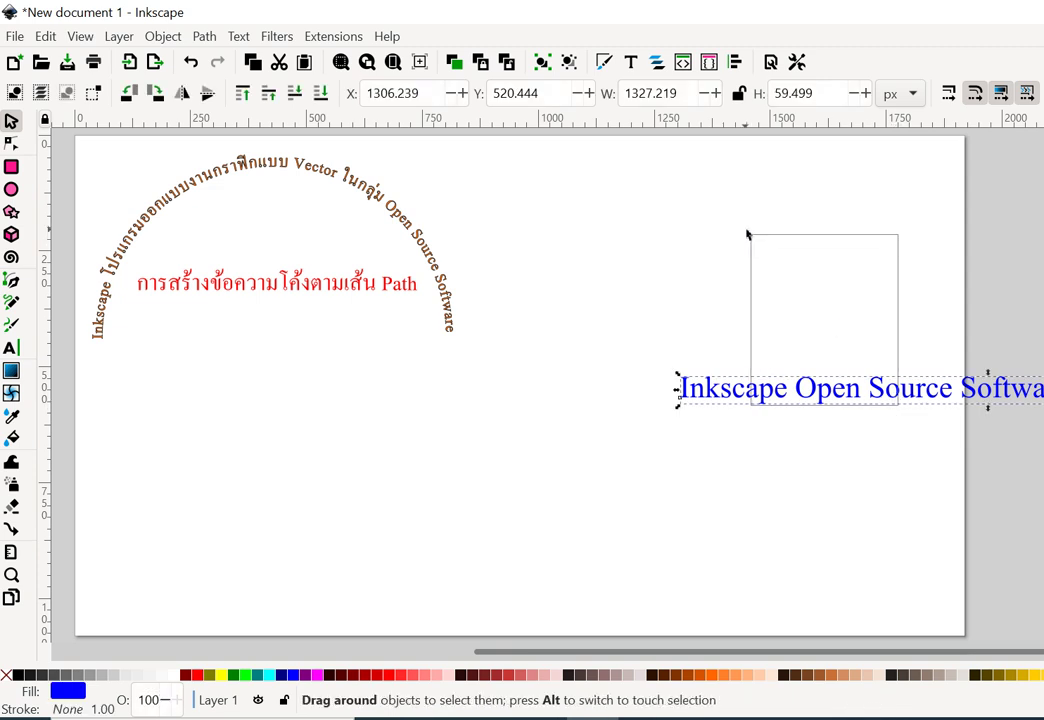
key("ctrl+z")
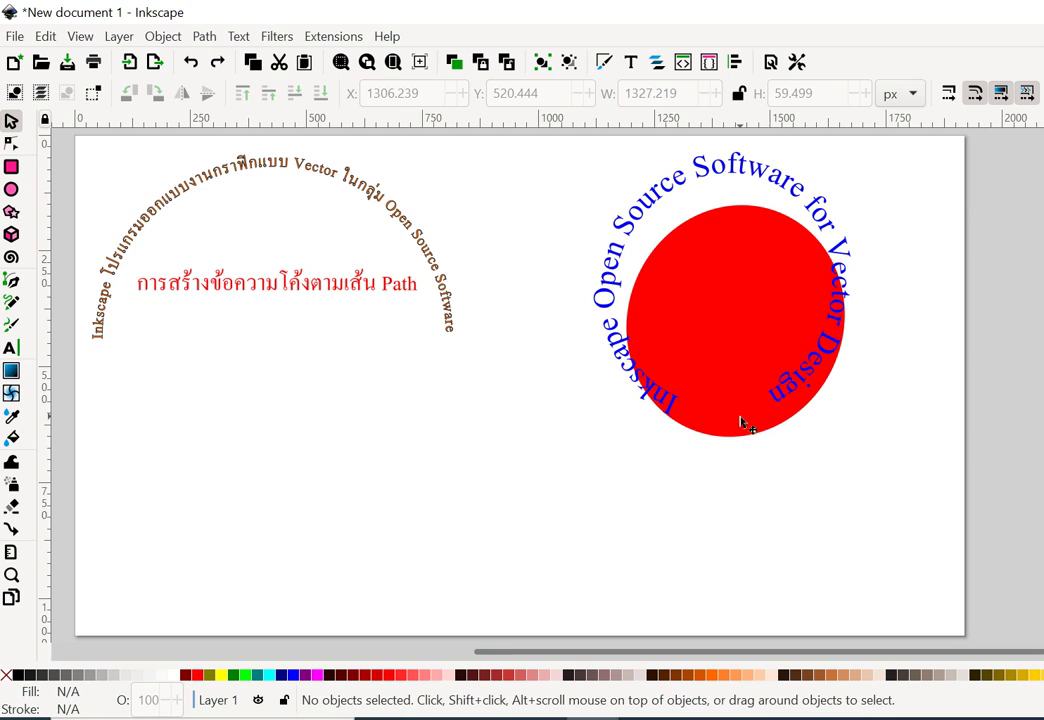
key("ctrl+z")
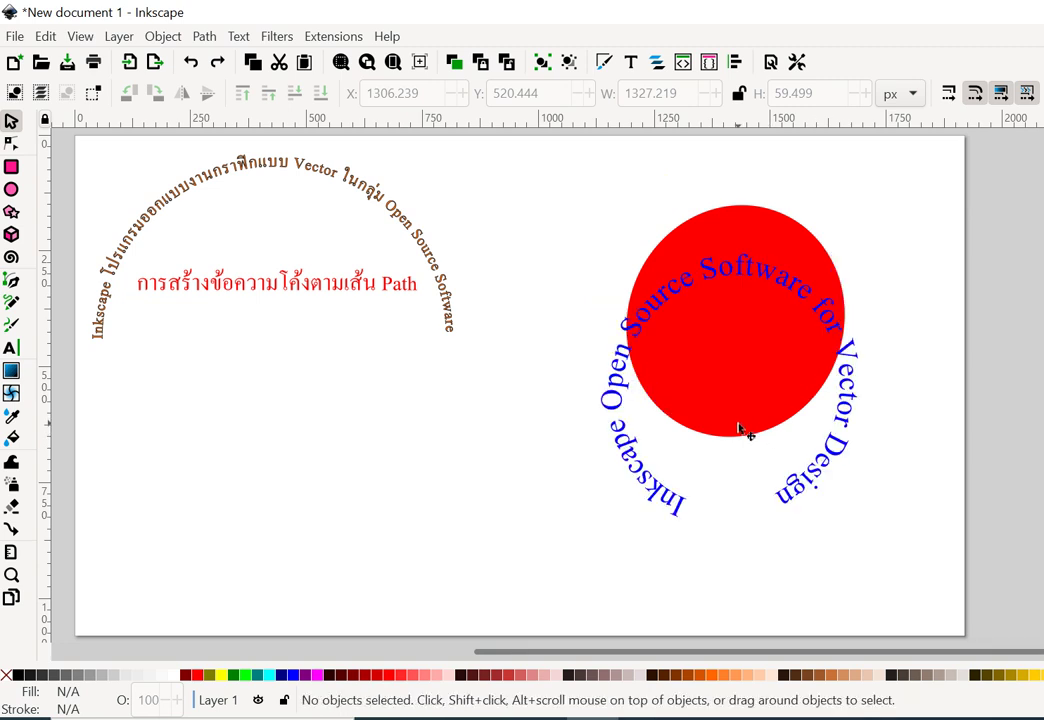
Undo another ring move and convert the circular text into shapes with Path > Object to Path.
key("ctrl+z")
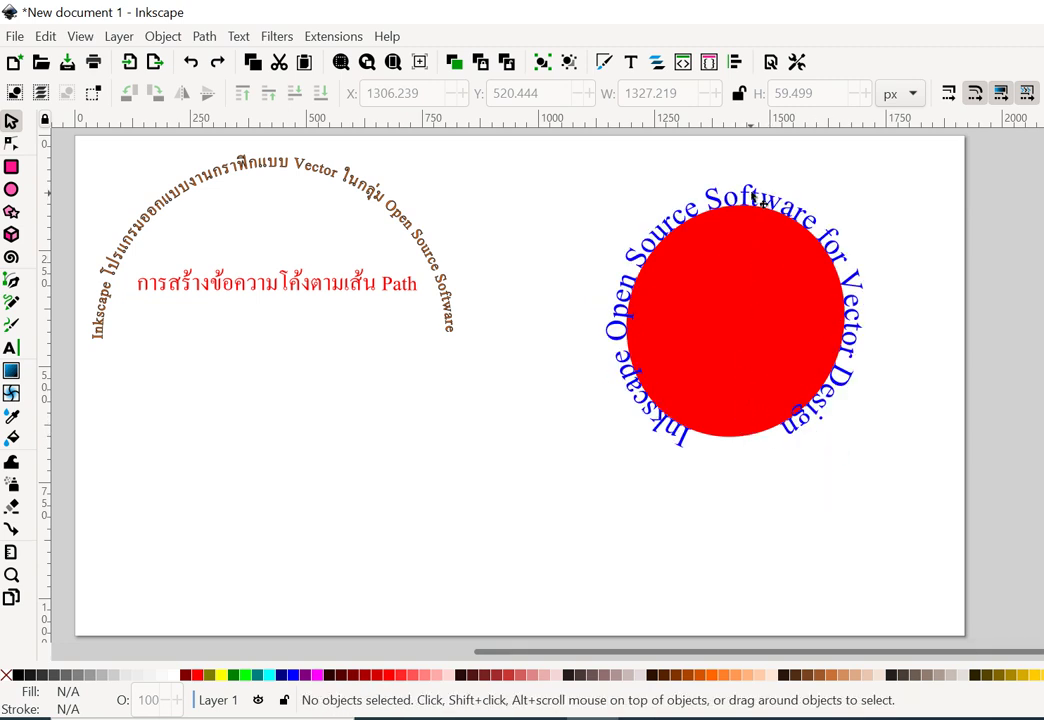
left_click(758, 203)
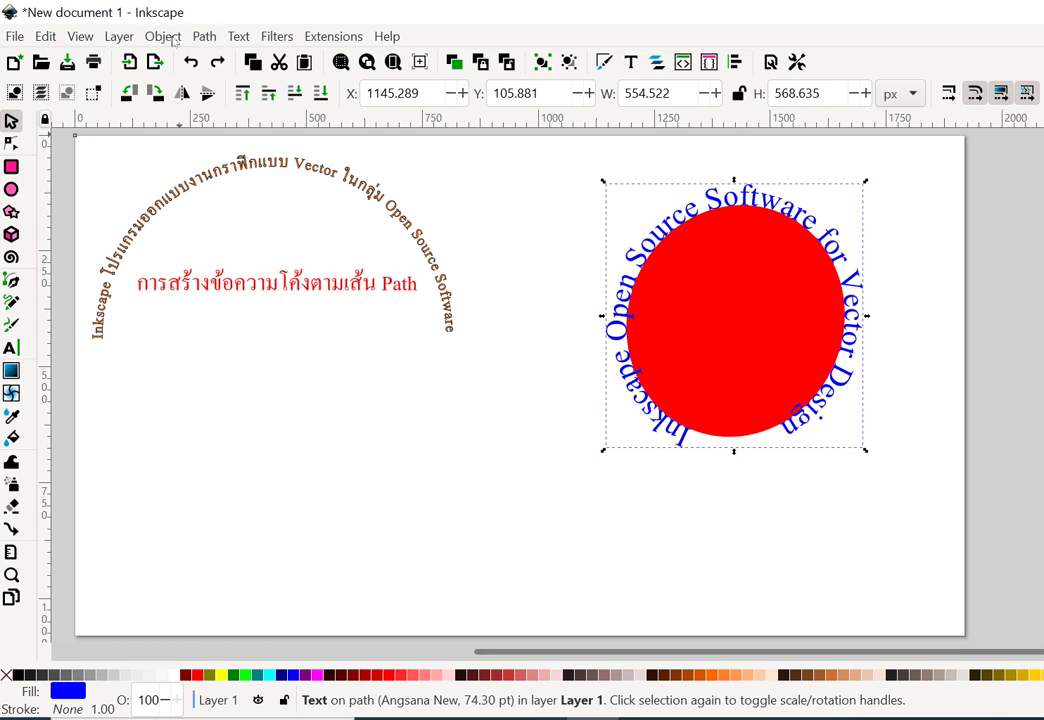
left_click(205, 36)
left_click(222, 60)
Delete the red circle and move the blue text ring to the page's lower left.
left_click(769, 540)
left_click(733, 423)
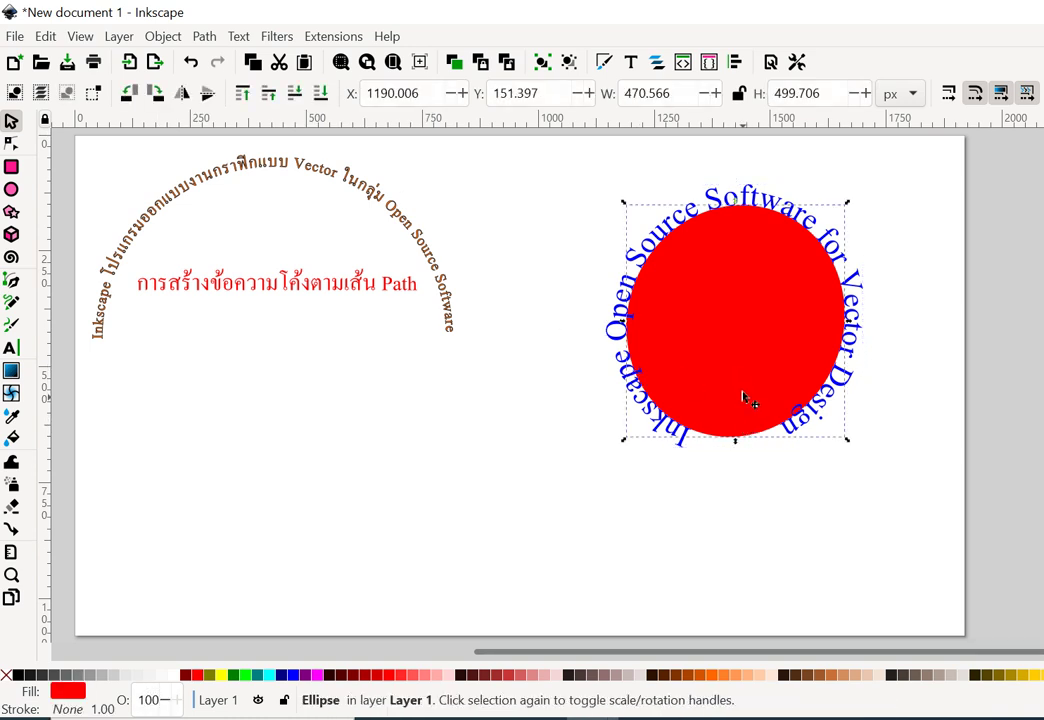
left_click_drag(746, 380, 743, 382)
right_click(743, 380)
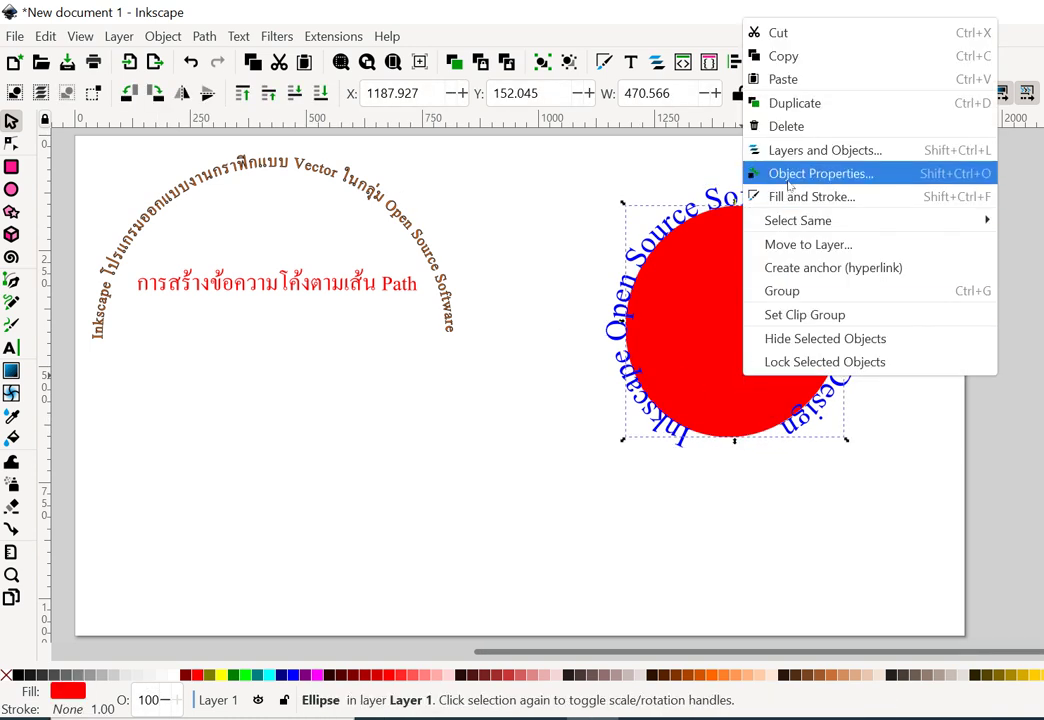
left_click(782, 126)
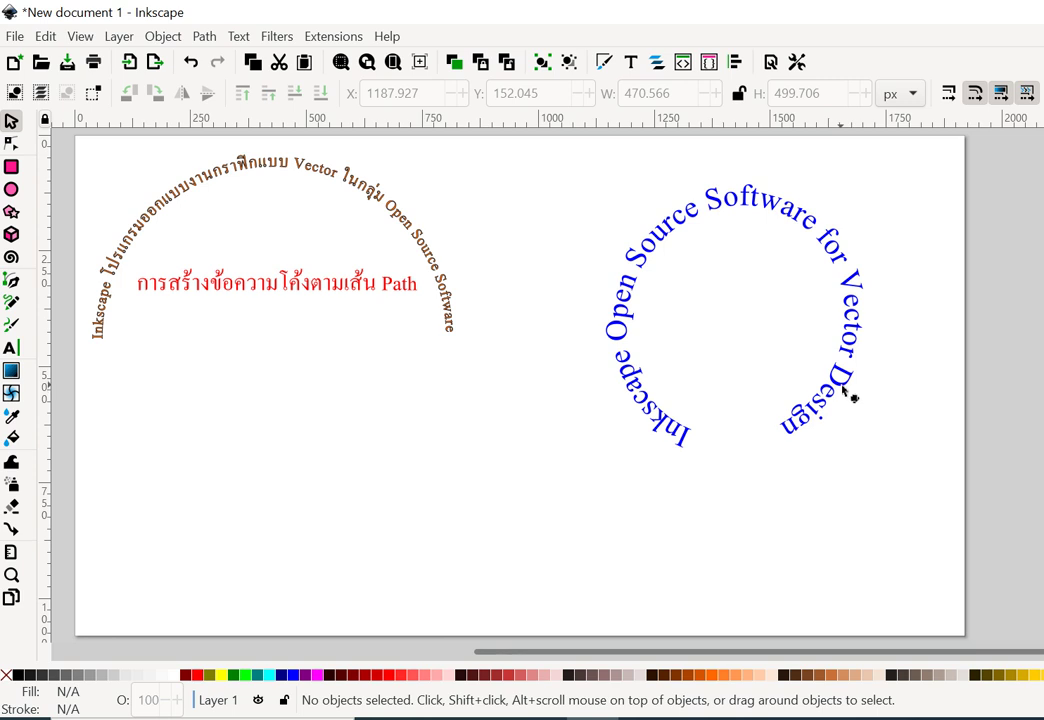
mouse_move(840, 393)
left_mouse_down()
mouse_move(375, 518)
mouse_move(360, 542)
left_mouse_up()
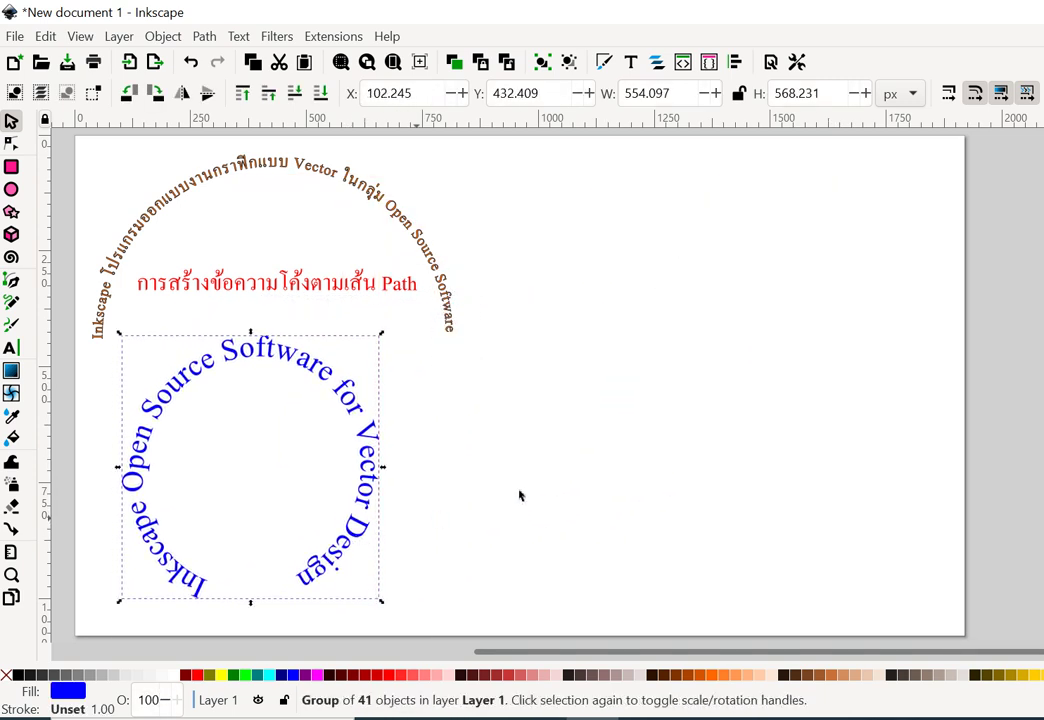
left_click(722, 425)
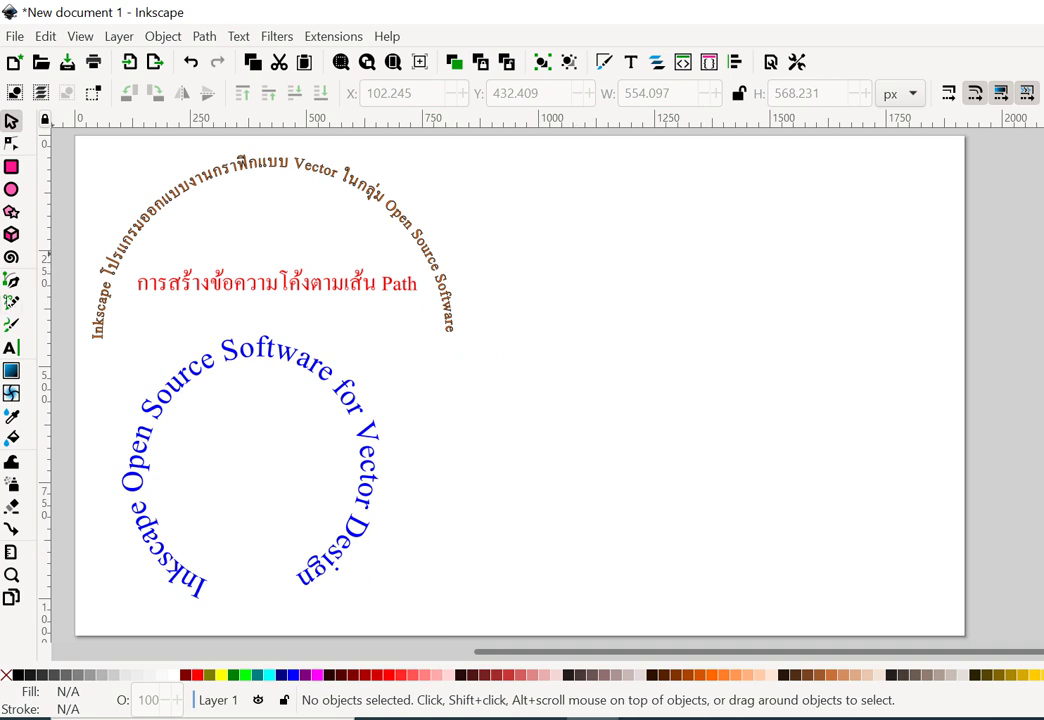
Draw a wavy open Bezier curve with two peaks on the right of the page.
left_click(11, 282)
left_click(360, 412)
left_click(519, 412)
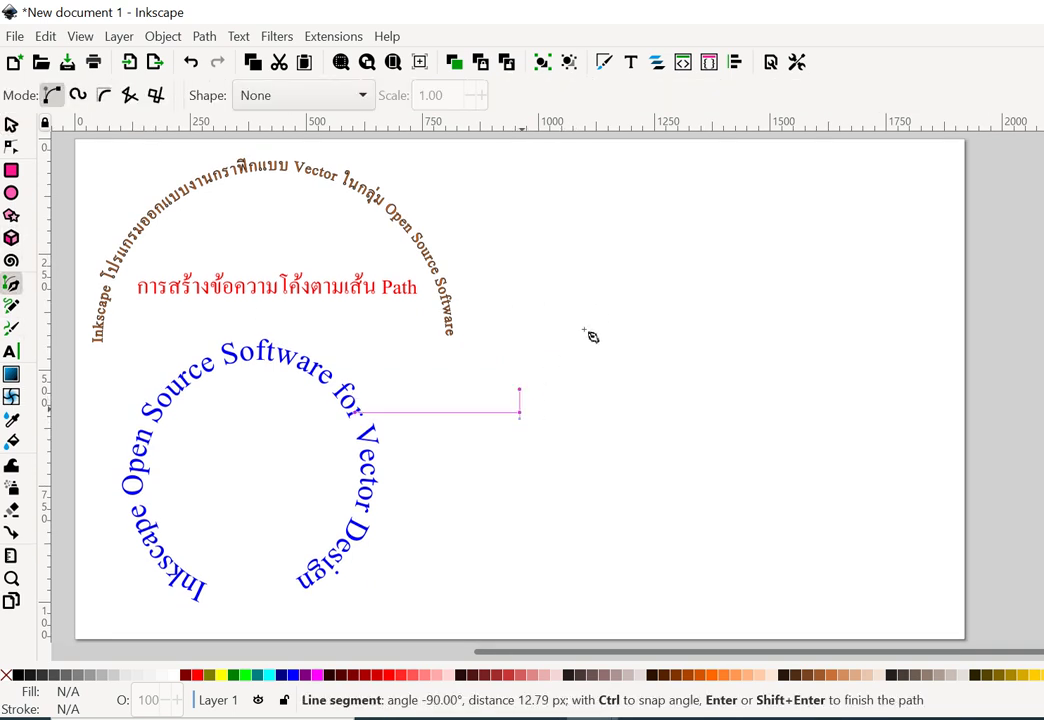
left_click_drag(637, 300, 686, 343)
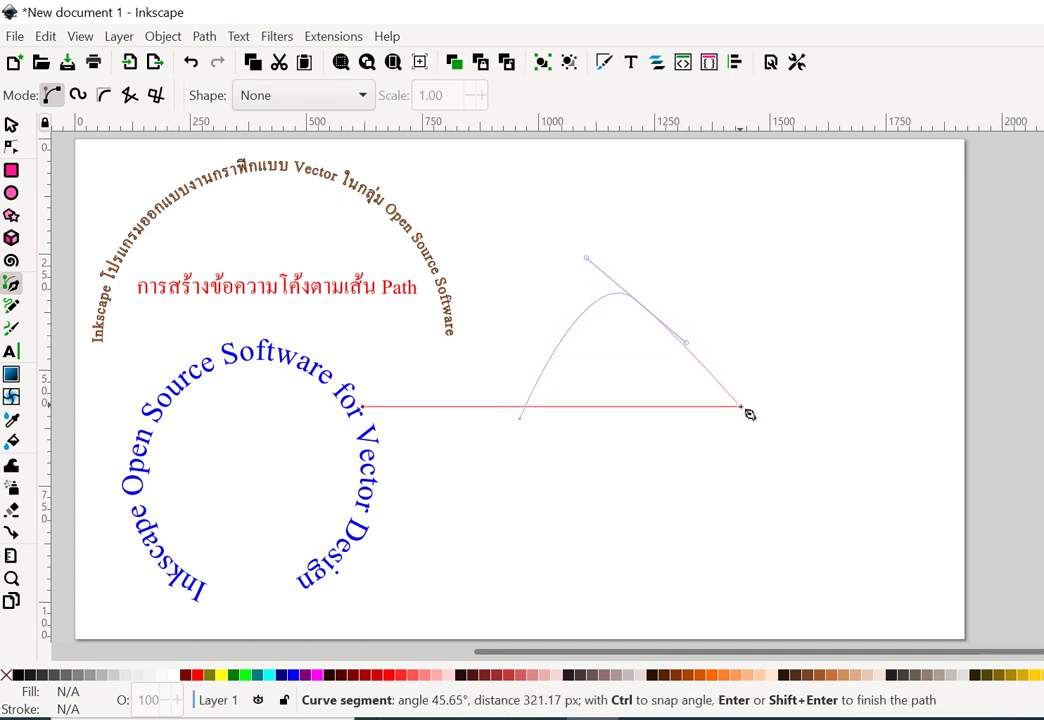
mouse_move(745, 407)
left_mouse_down()
mouse_move(842, 341)
mouse_move(915, 378)
mouse_move(907, 370)
left_mouse_up()
key("Return")
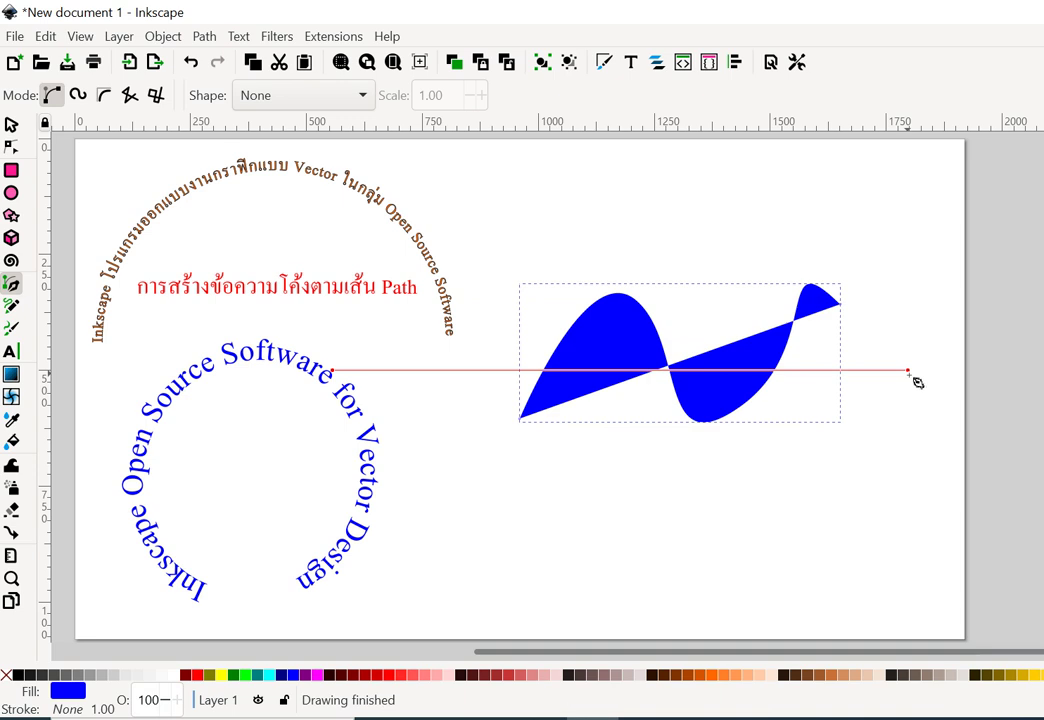
Give the wavy curve no fill and a thin black stroke.
left_click(7, 676)
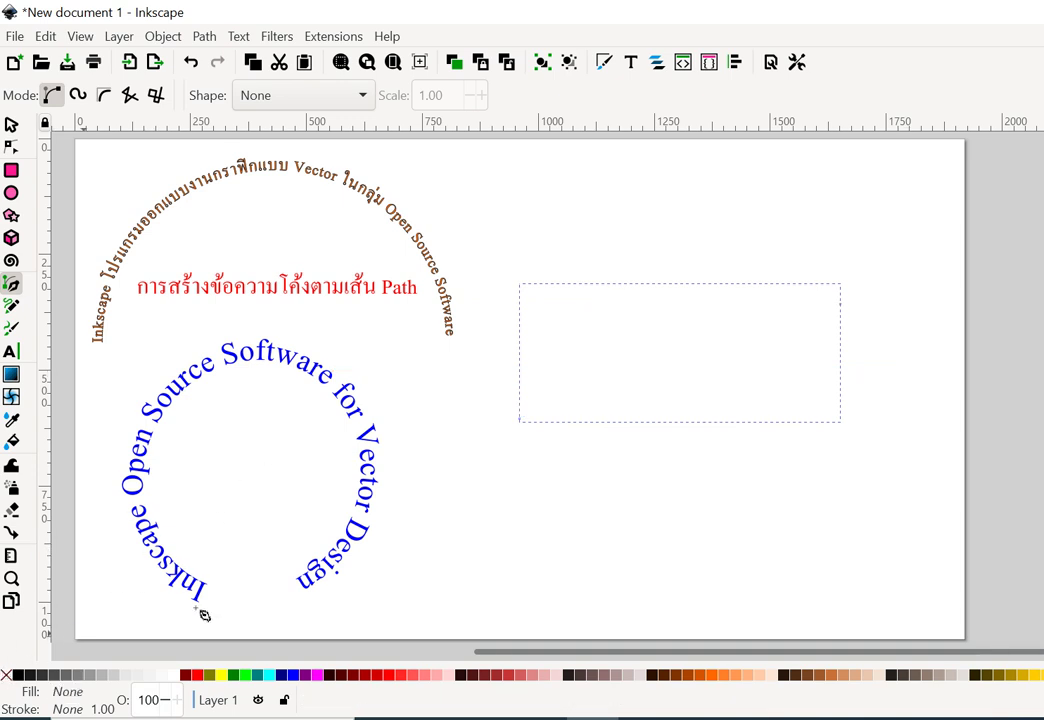
left_click(17, 676, "shift")
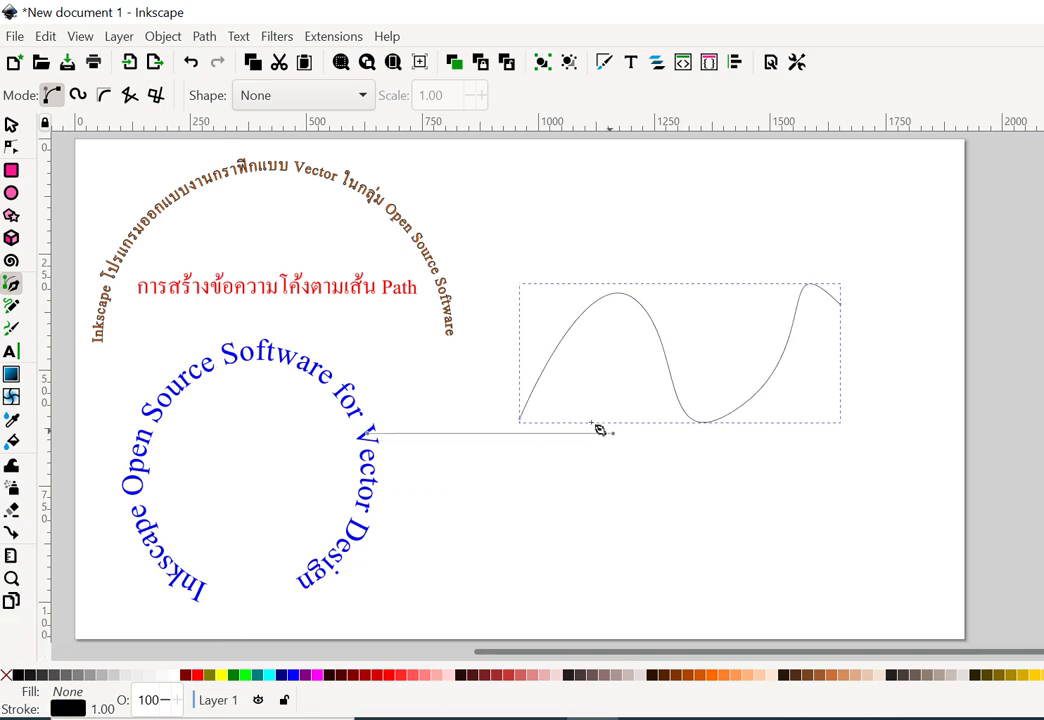
left_click(10, 349)
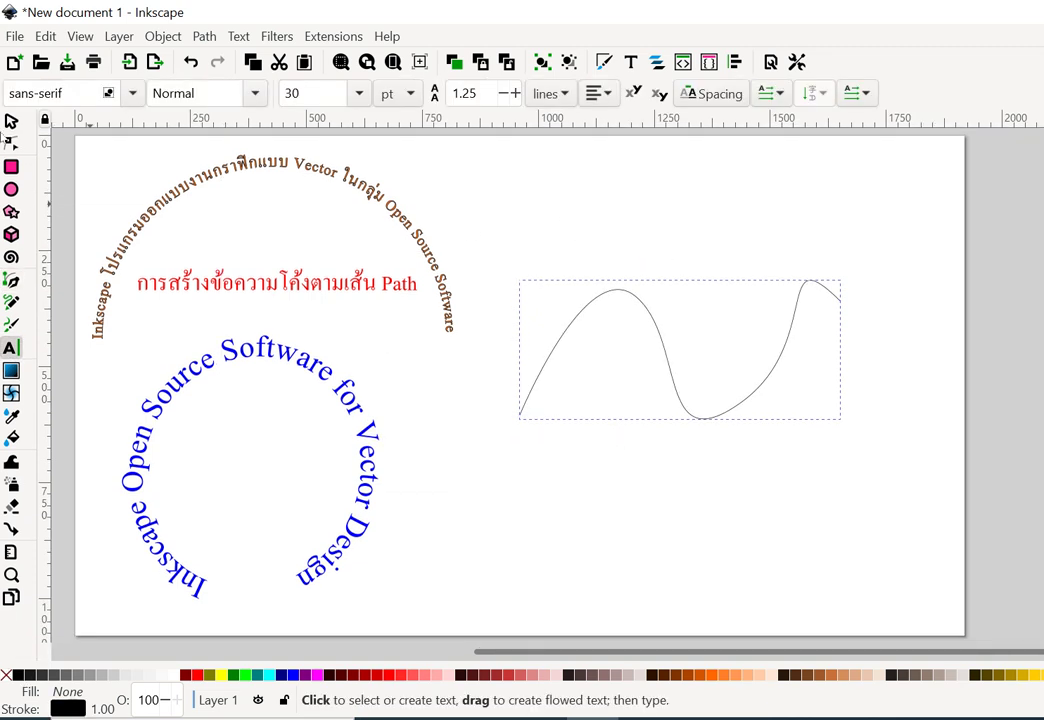
Attach the red Thai text to the wavy curve with Text > Put on Path.
left_click(10, 121)
left_click(327, 288)
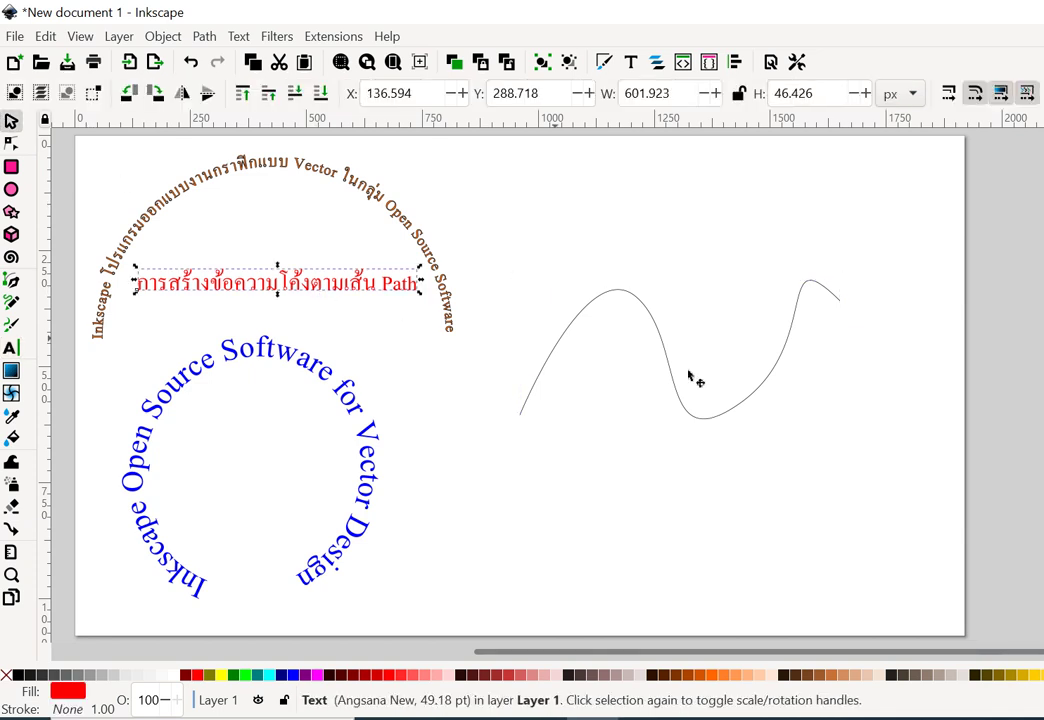
left_click(678, 394, "shift")
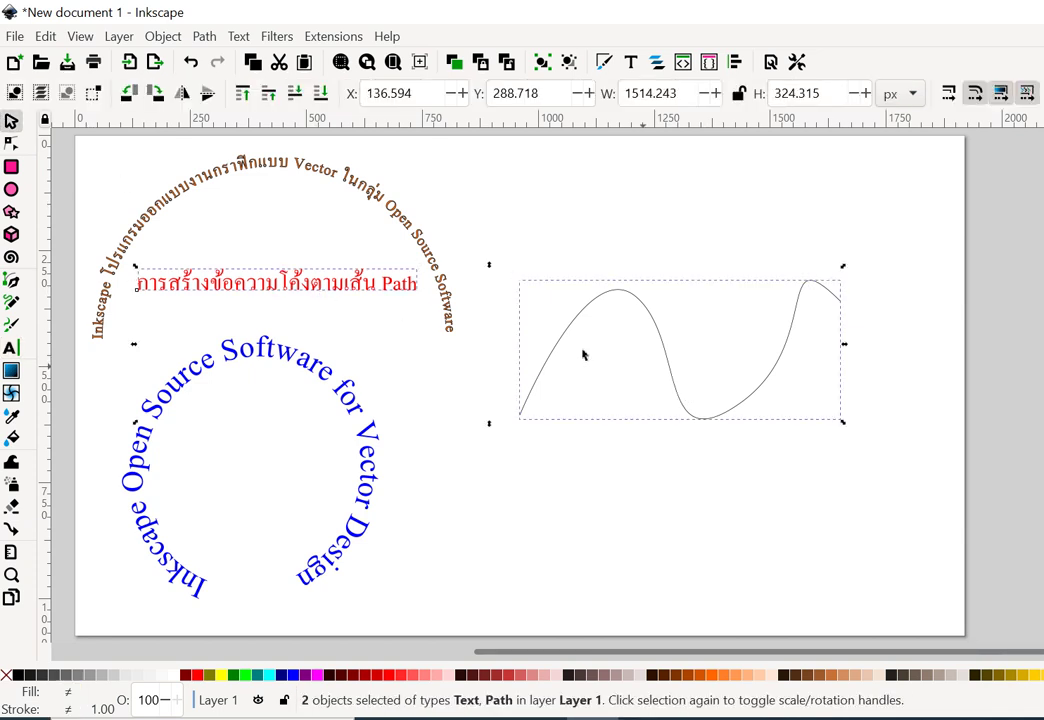
left_click(237, 37)
left_click(281, 131)
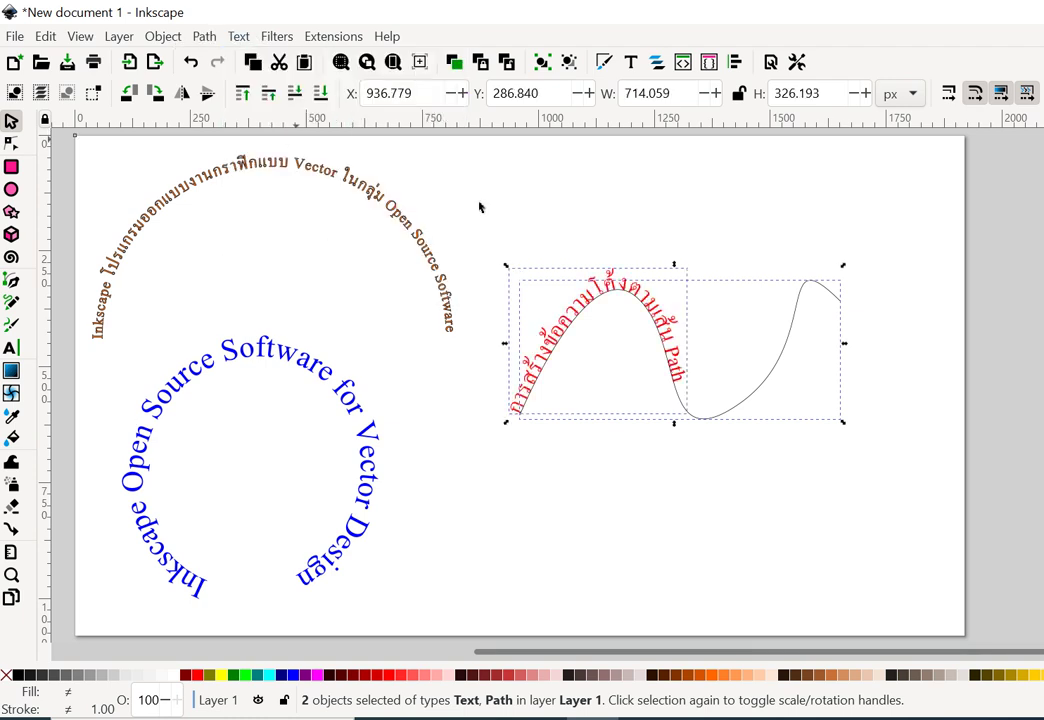
Rotate the wavy curve slightly and skew it taller, then reselect the text on it.
left_click(815, 430)
left_click(773, 387)
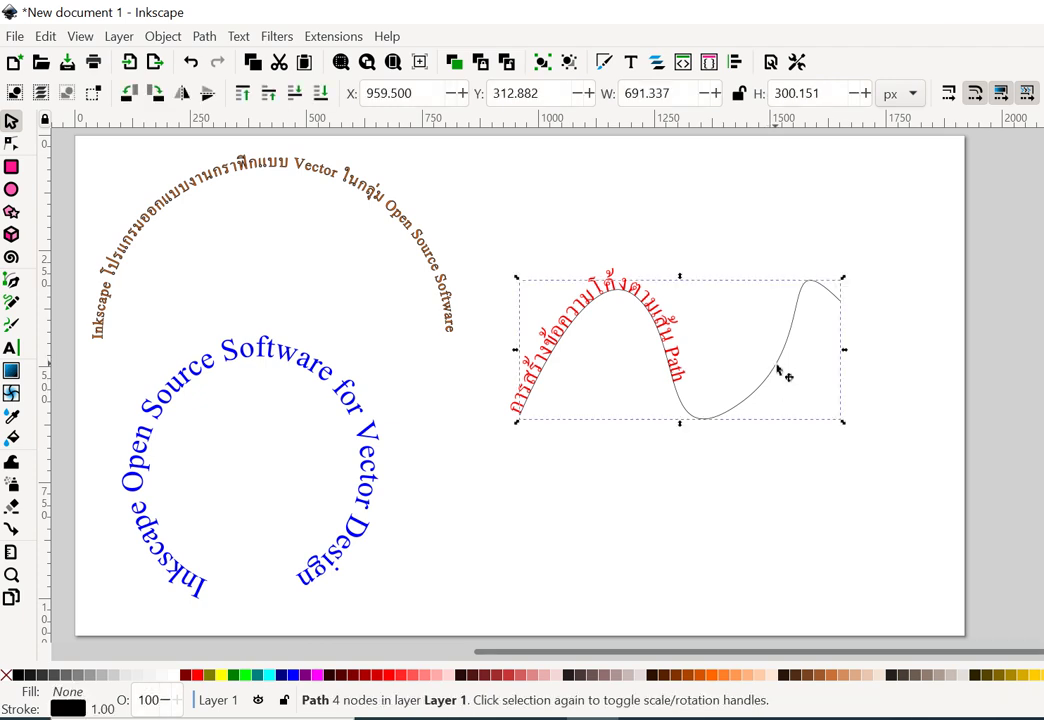
left_click_drag(851, 297, 851, 276)
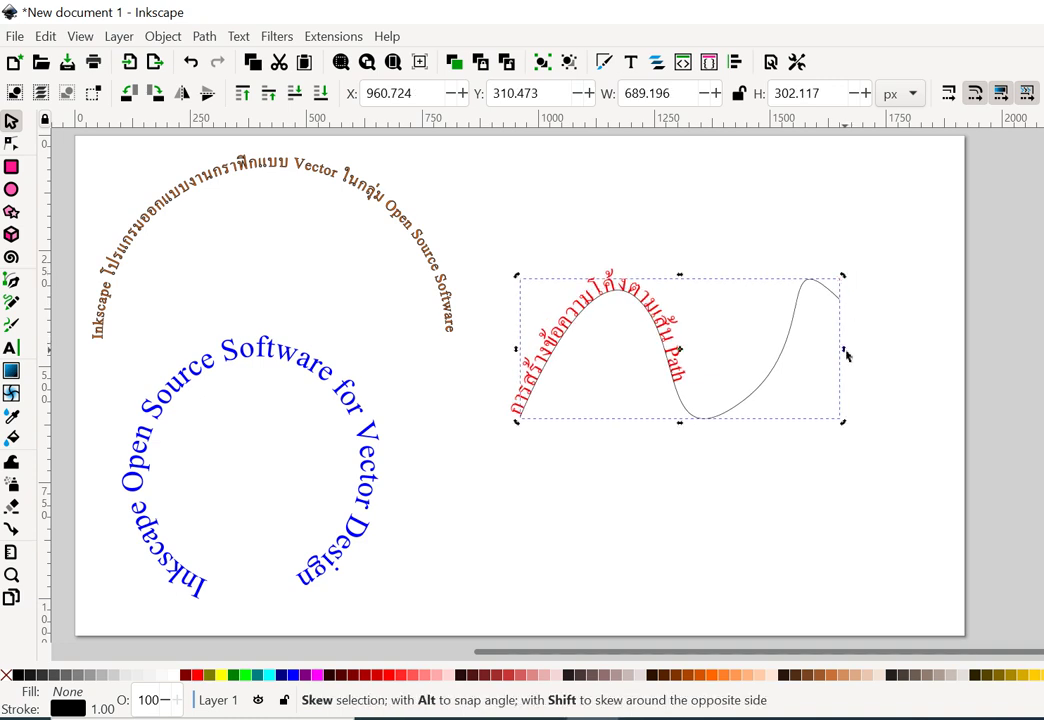
left_click_drag(846, 348, 840, 344)
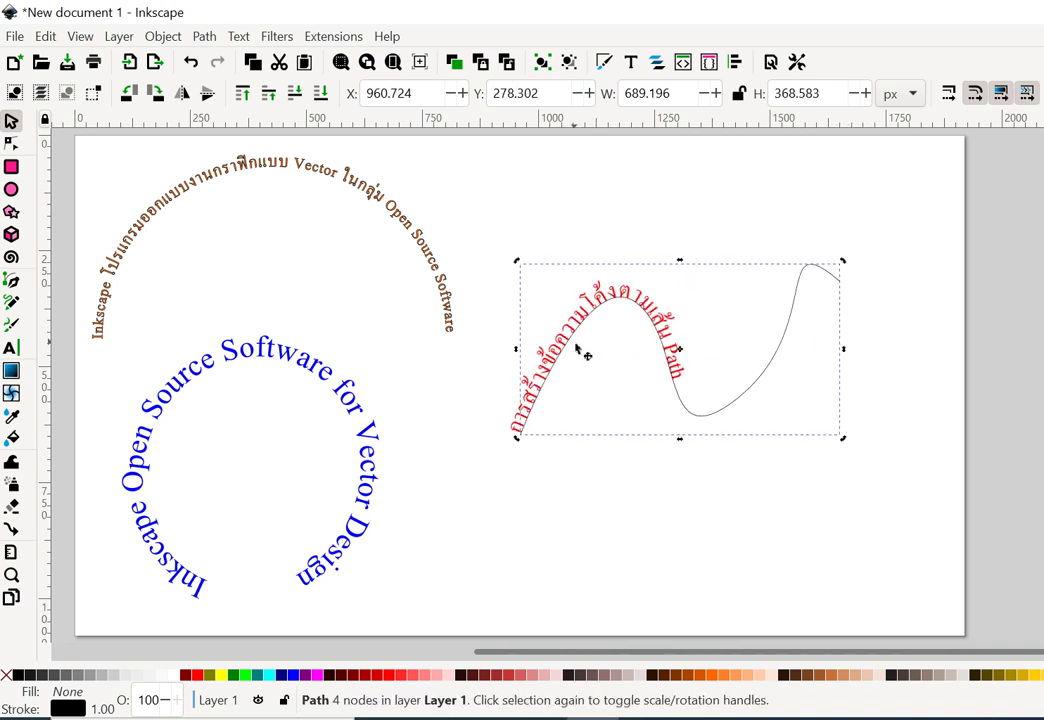
left_click(571, 333)
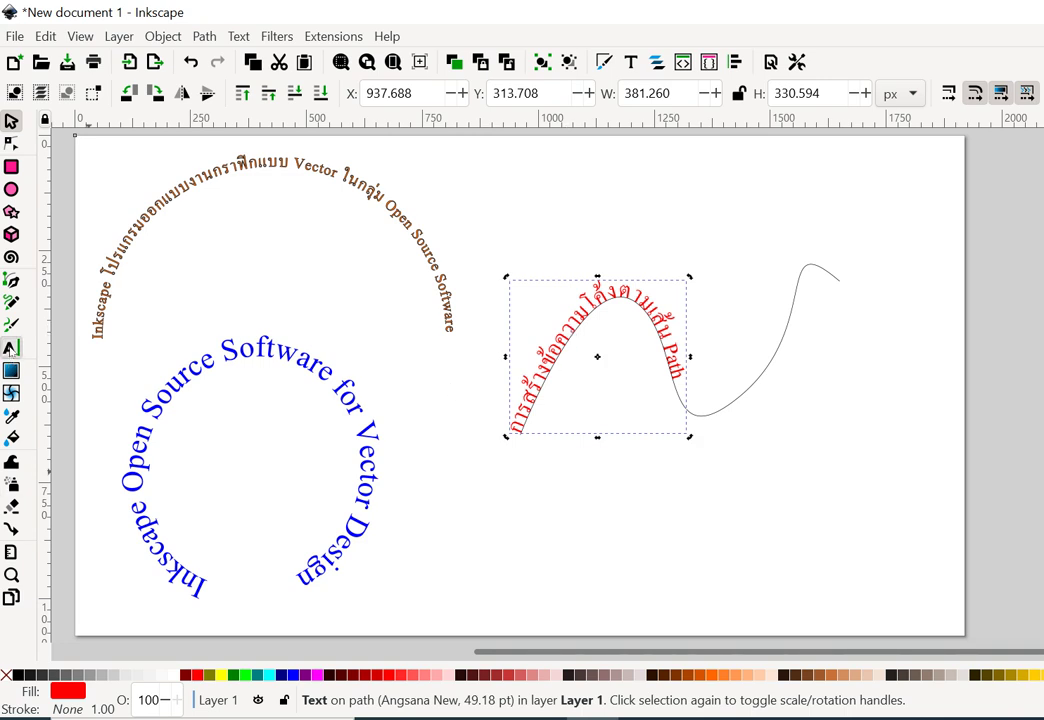
left_click(11, 348)
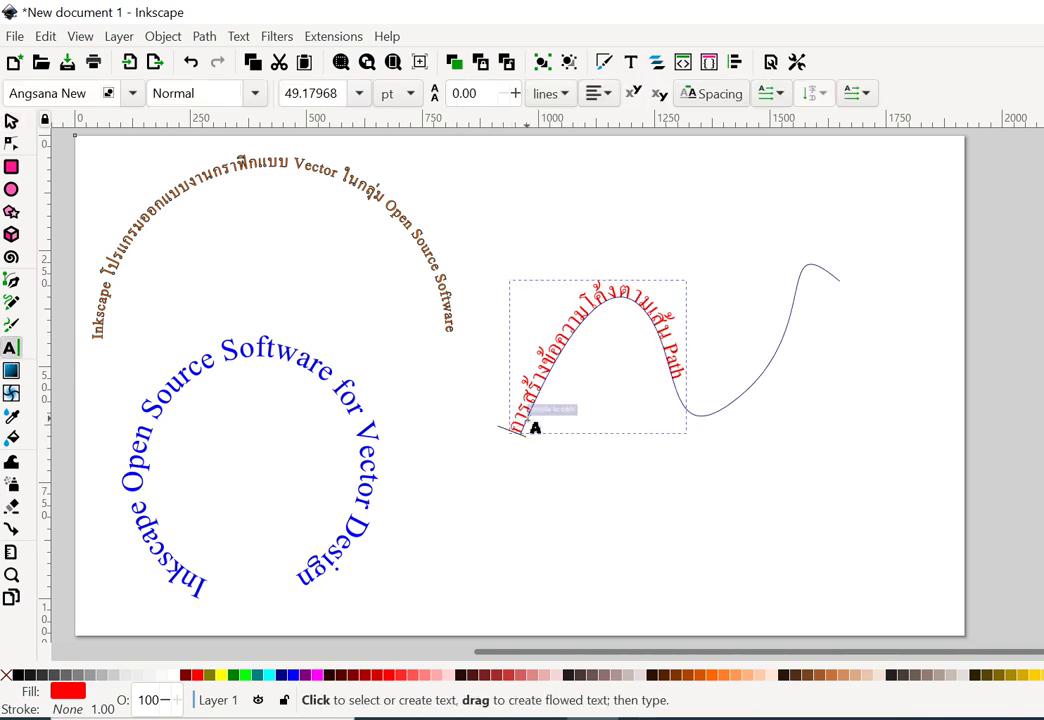
Raise the red curved text's letter spacing to 2.62.
left_click(558, 413)
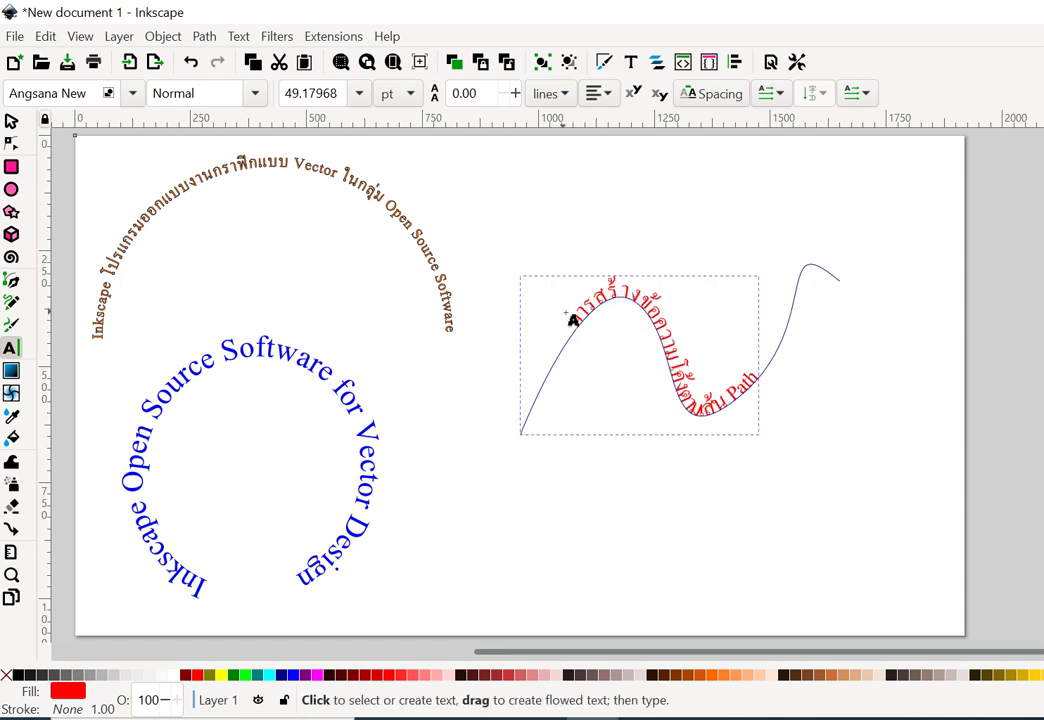
left_click(737, 95)
left_click(656, 131)
left_click(656, 131)
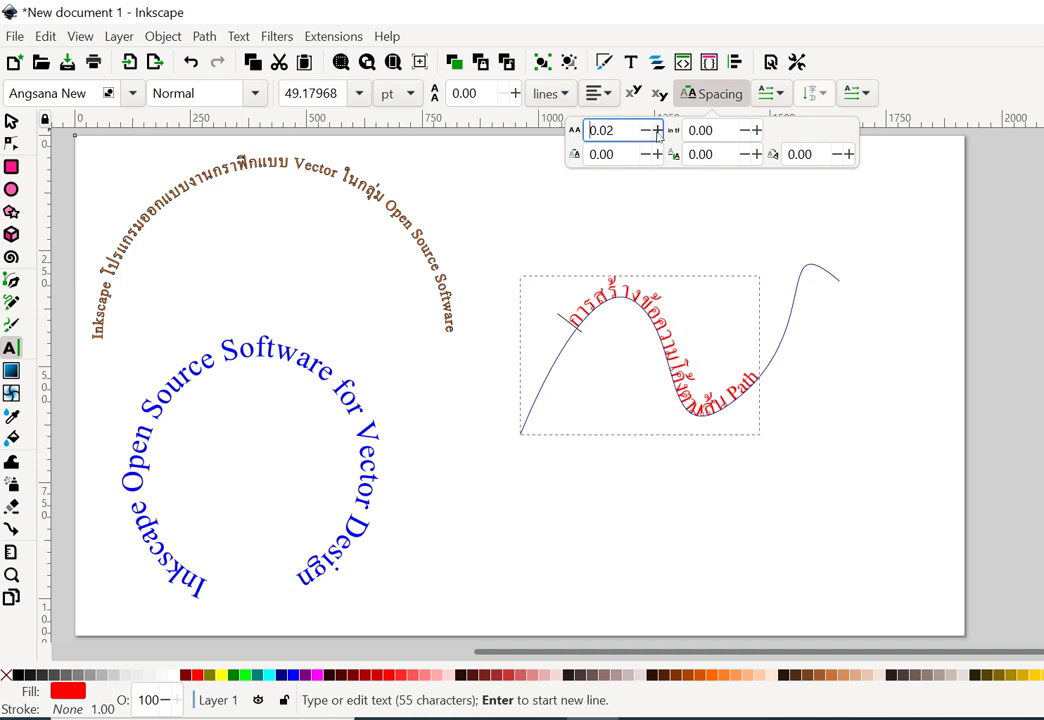
left_click(656, 131)
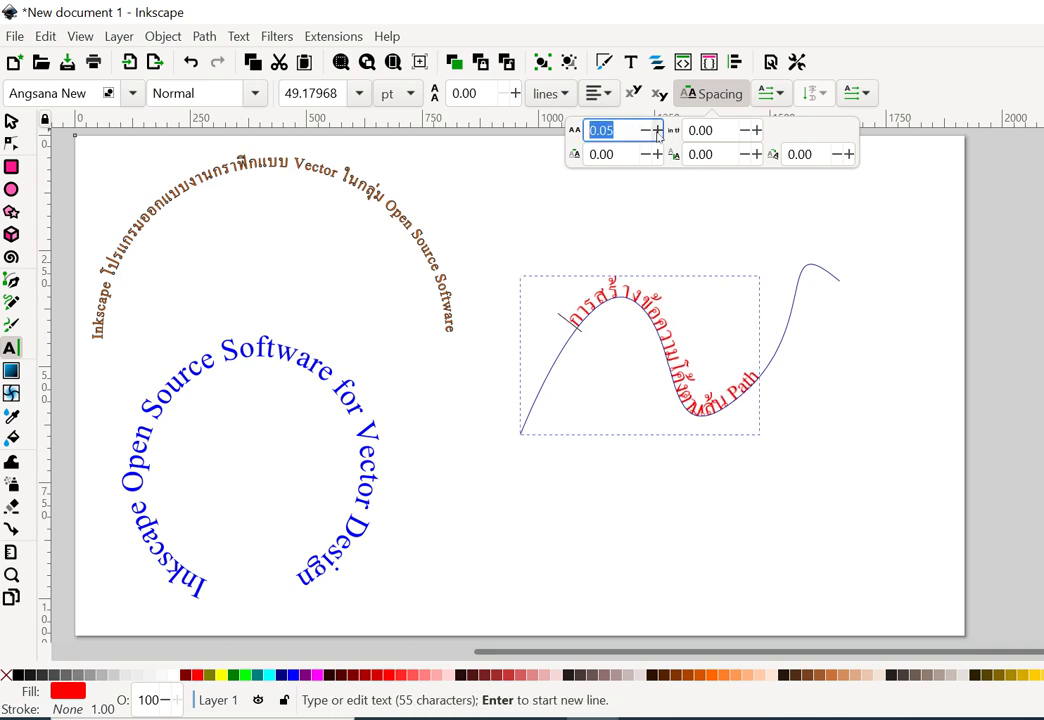
left_click(656, 131)
left_click(656, 131)
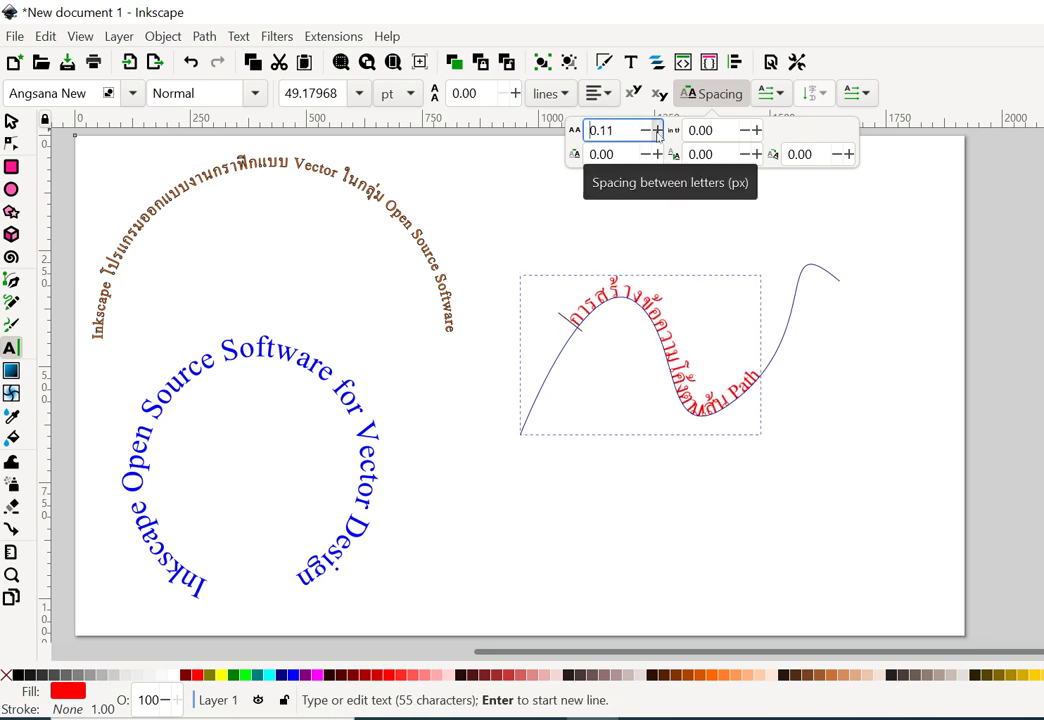
left_click(656, 131)
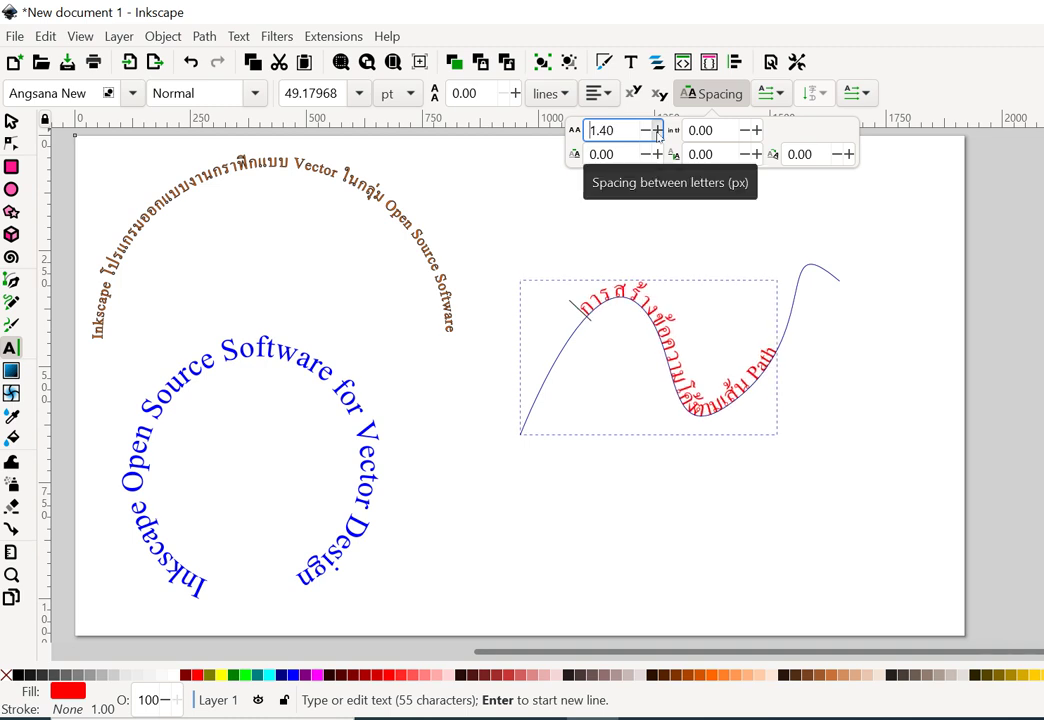
left_click(656, 131)
left_click(656, 131)
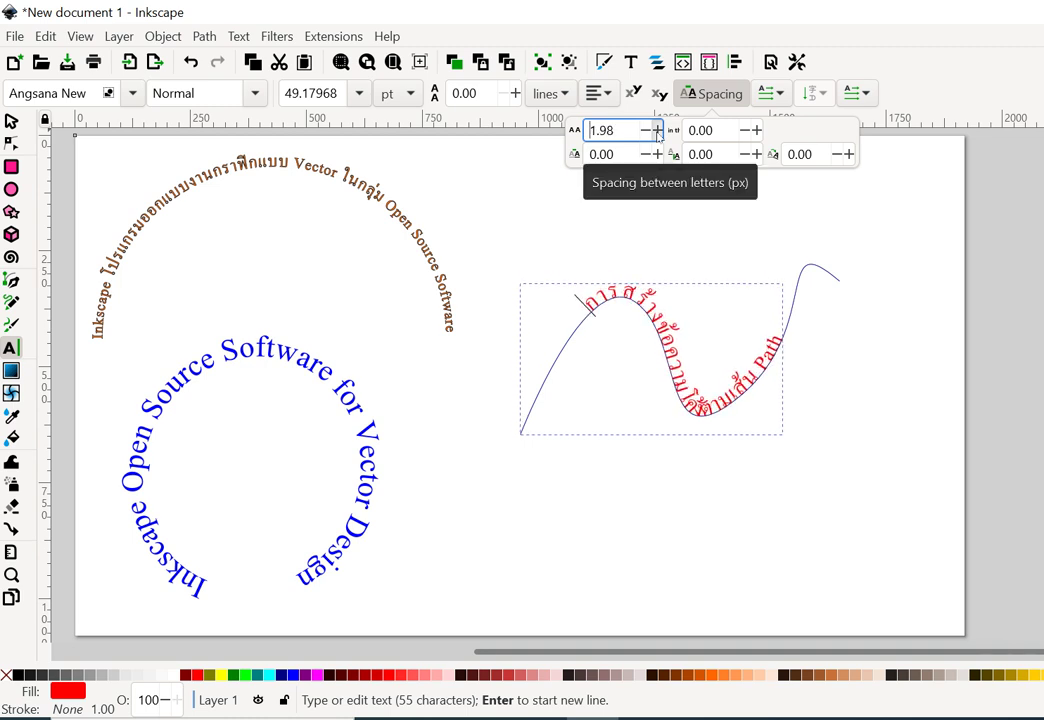
left_click(656, 131)
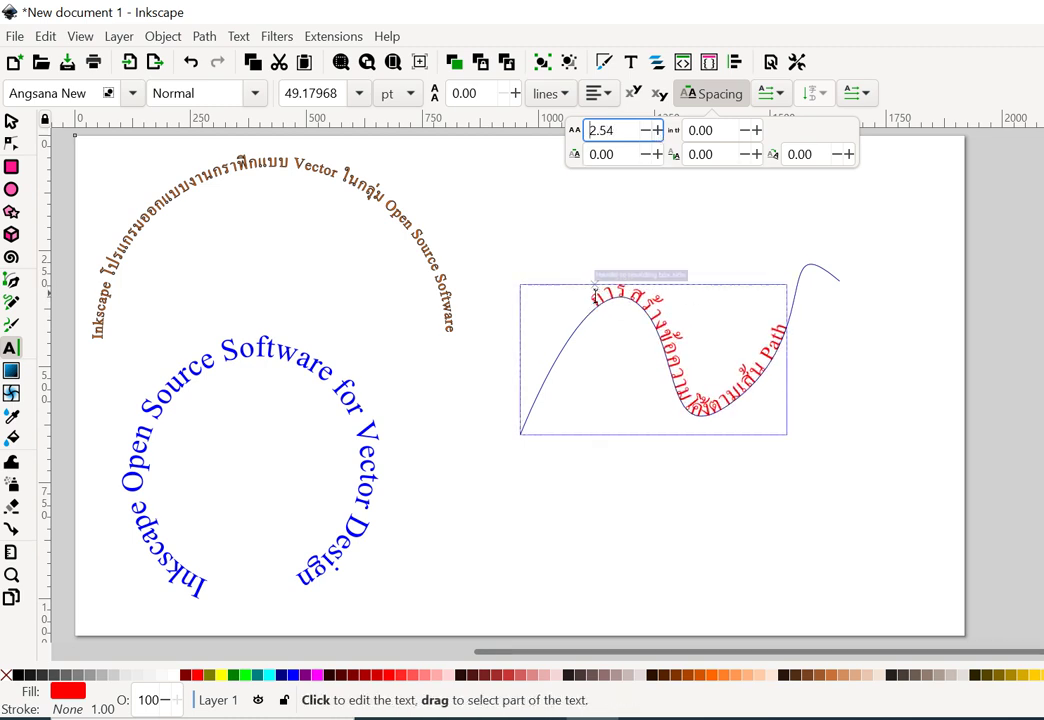
mouse_move(590, 293)
left_mouse_down()
mouse_move(804, 342)
mouse_move(795, 326)
left_mouse_up()
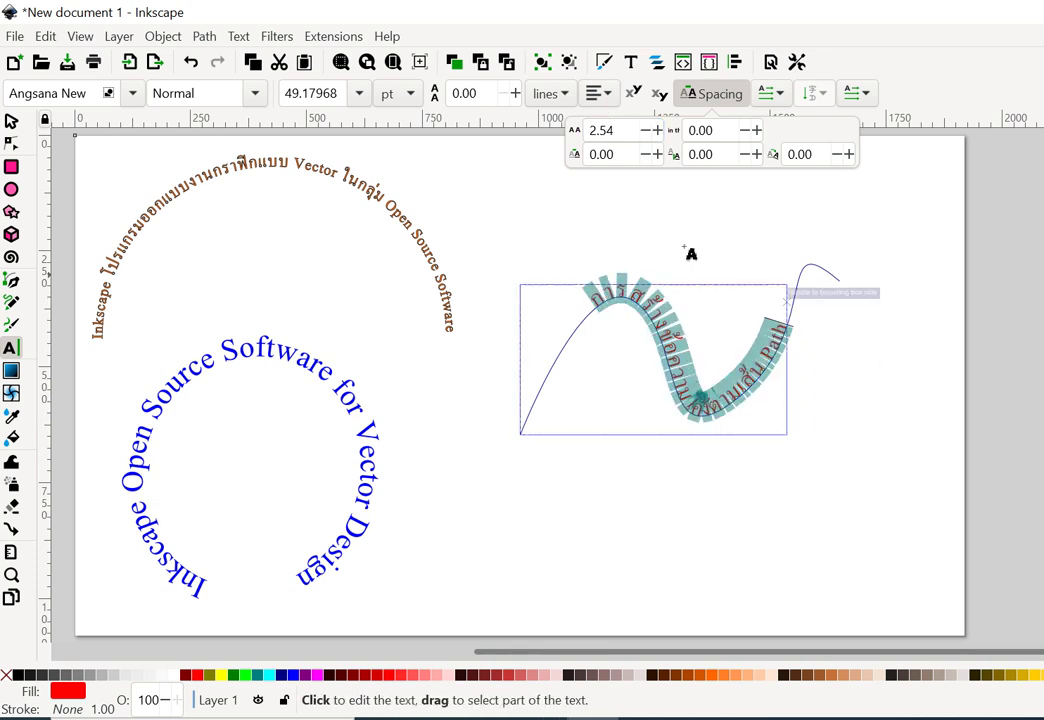
left_click(657, 131)
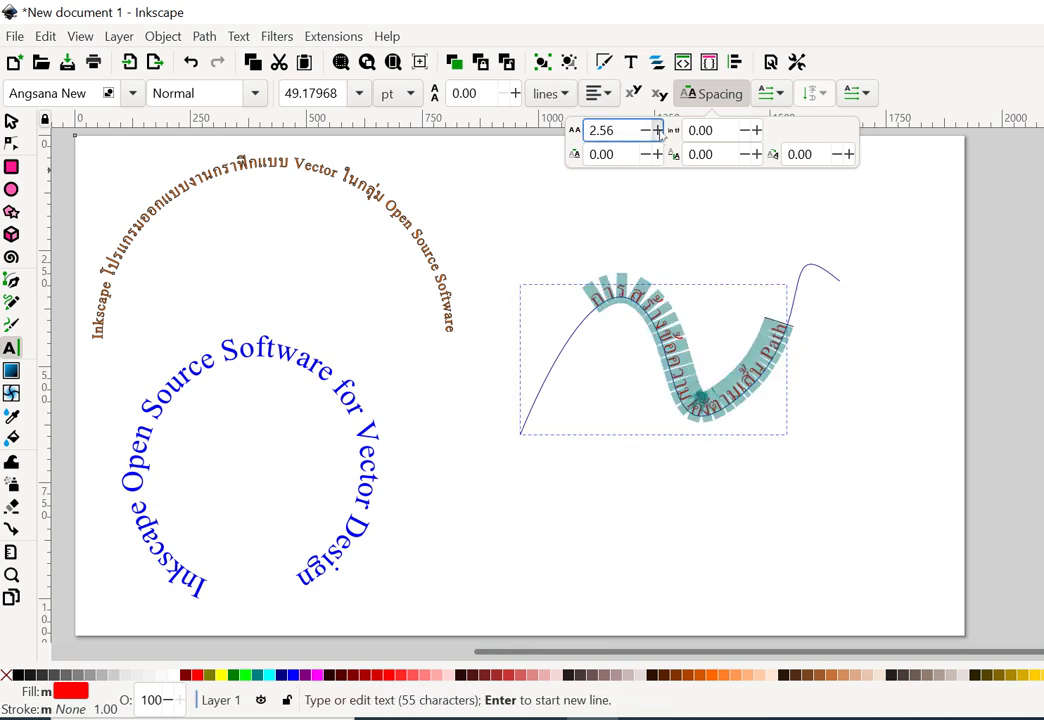
left_click(657, 131)
left_click(657, 131)
left_click(657, 131)
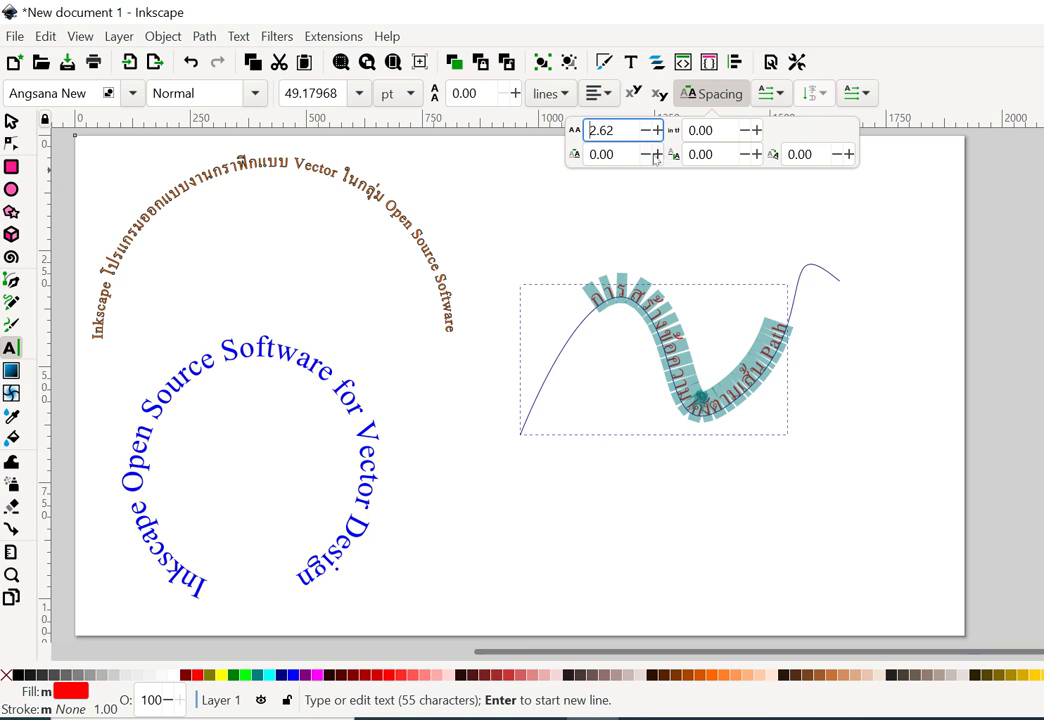
Set word spacing to 0.61 and vertical kerning to about 11.12 px to lift the text.
left_click(757, 131)
left_click(757, 131)
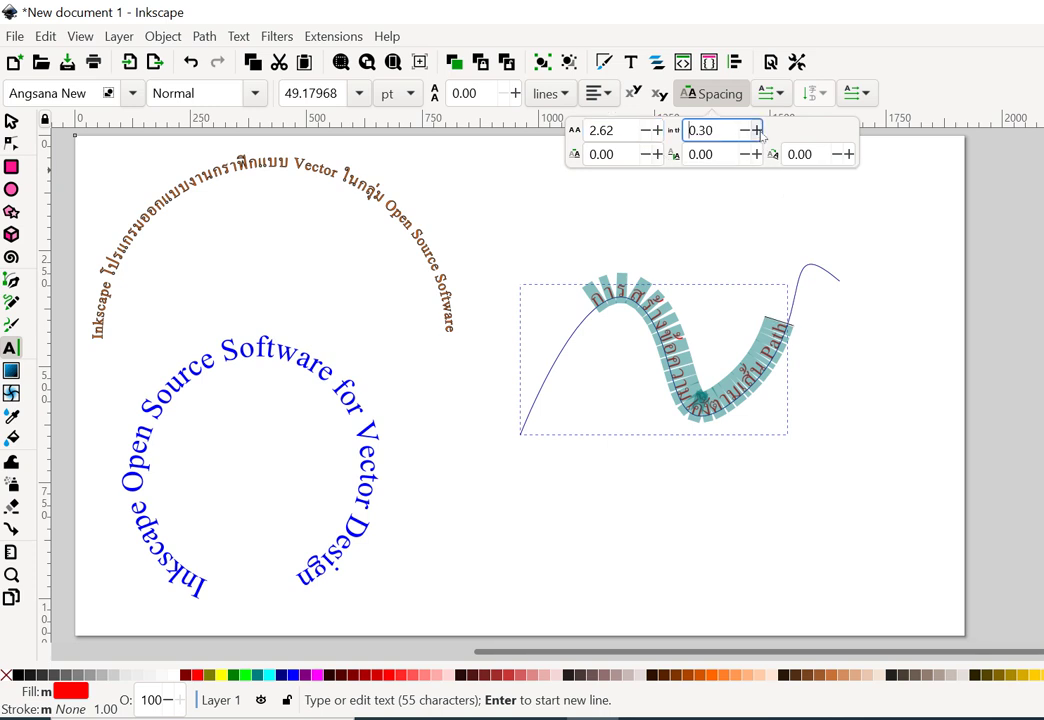
left_click(757, 131)
left_click(757, 155)
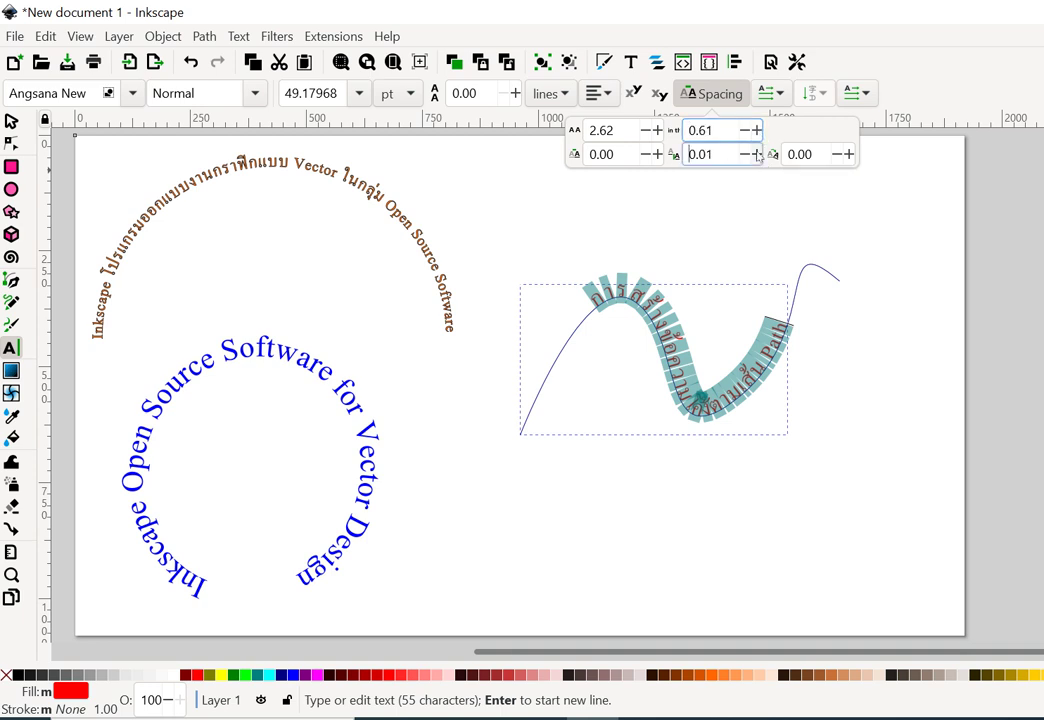
left_click(757, 155)
left_click(757, 155)
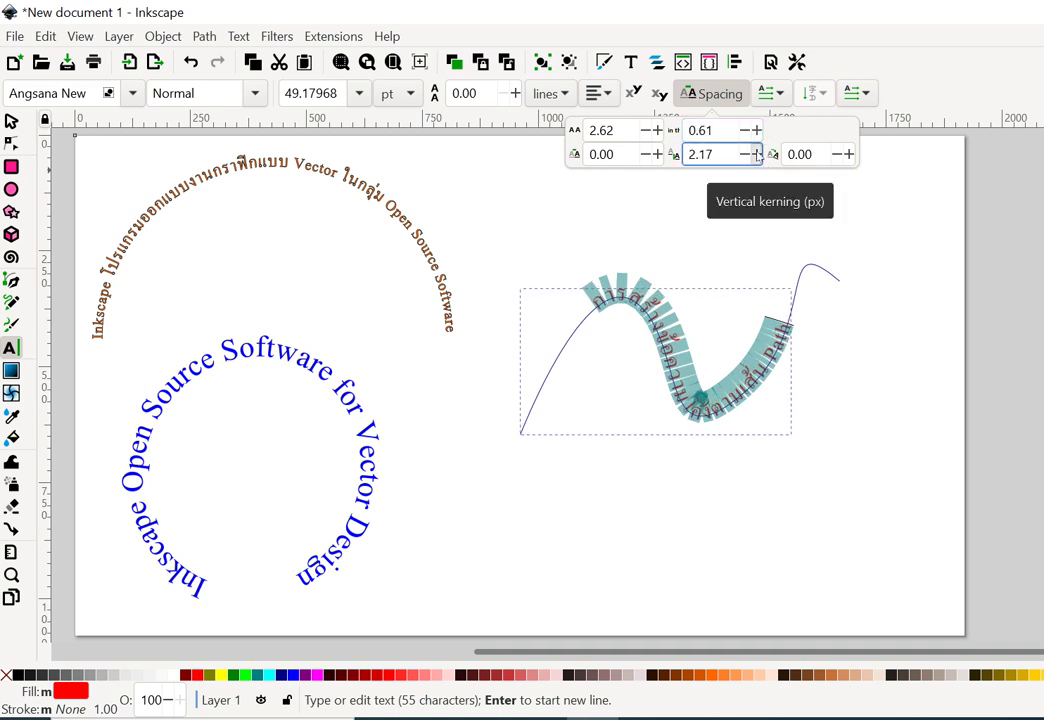
left_click(757, 155)
left_click(757, 155)
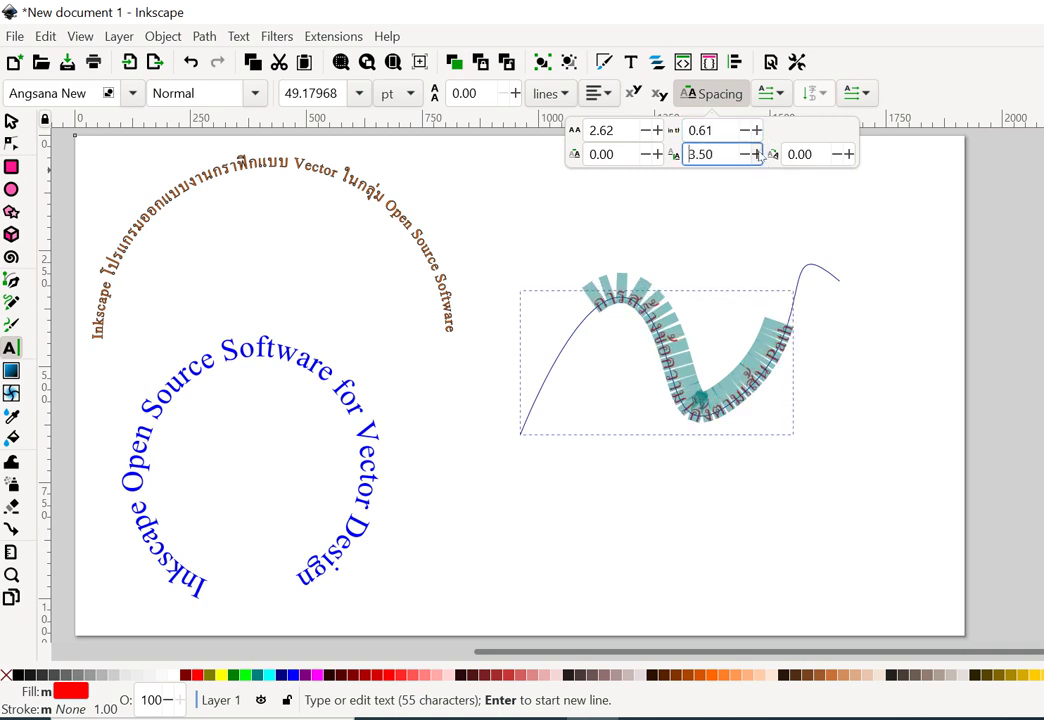
left_click(757, 155)
left_click(757, 155)
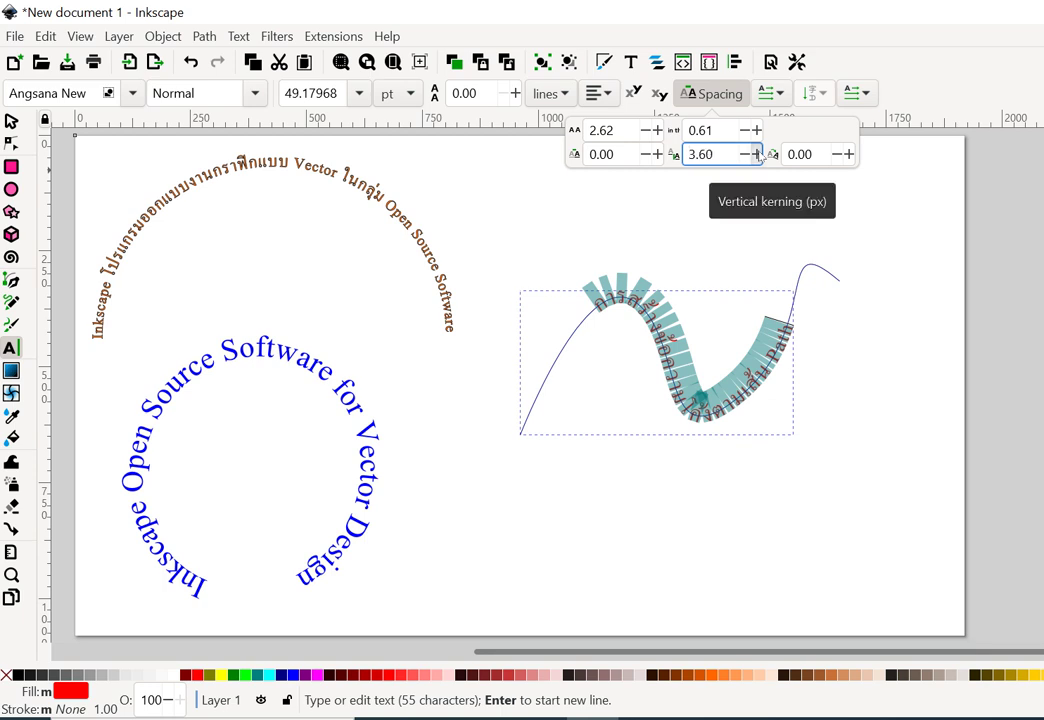
left_click(757, 155)
left_click(757, 155)
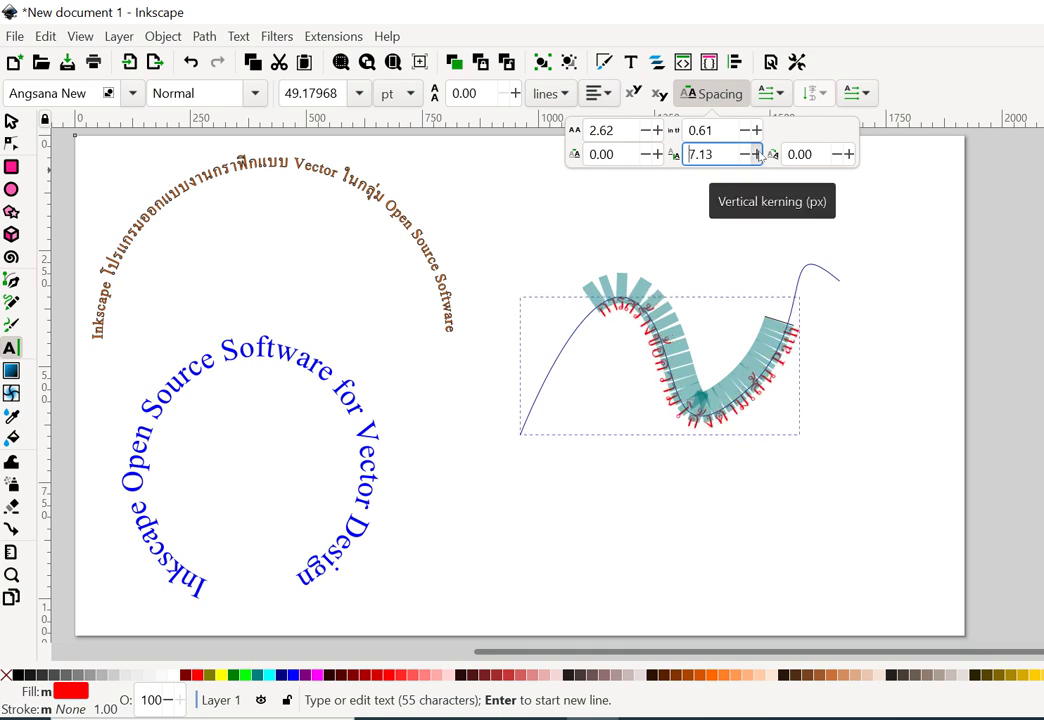
left_click(757, 155)
left_click(757, 155)
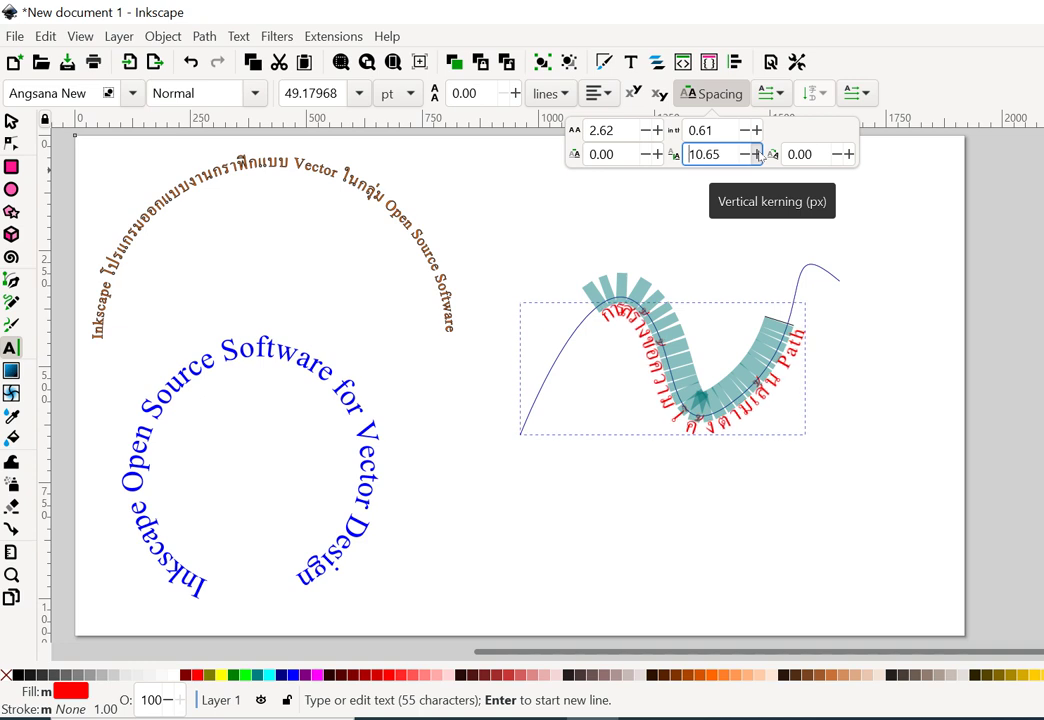
left_click(757, 155)
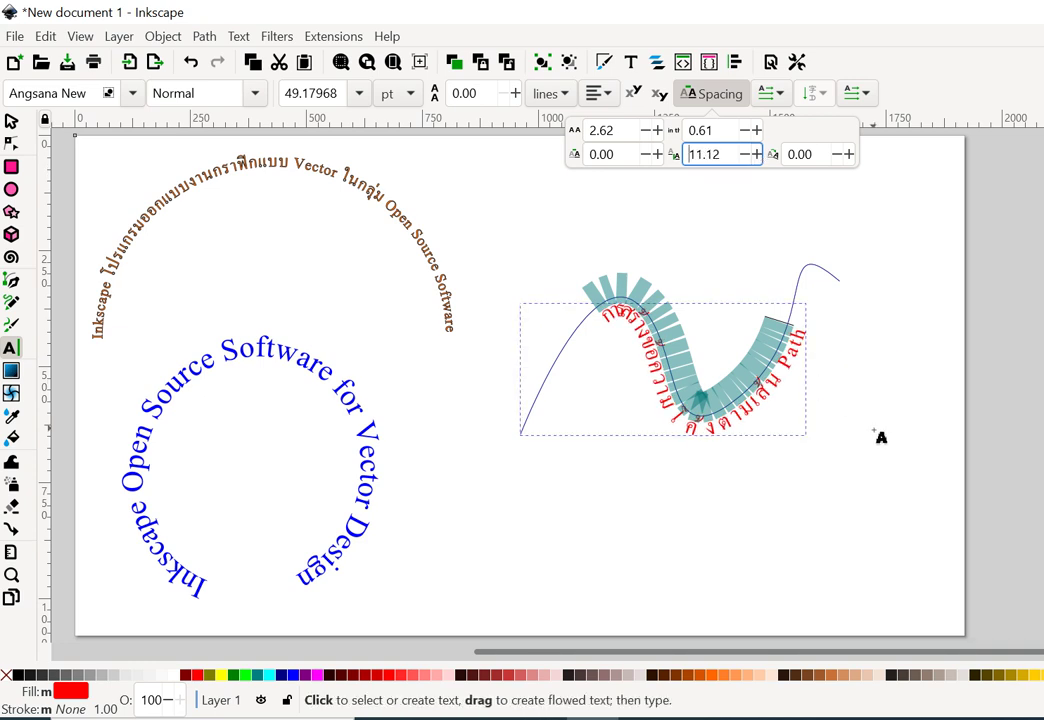
left_click(11, 121)
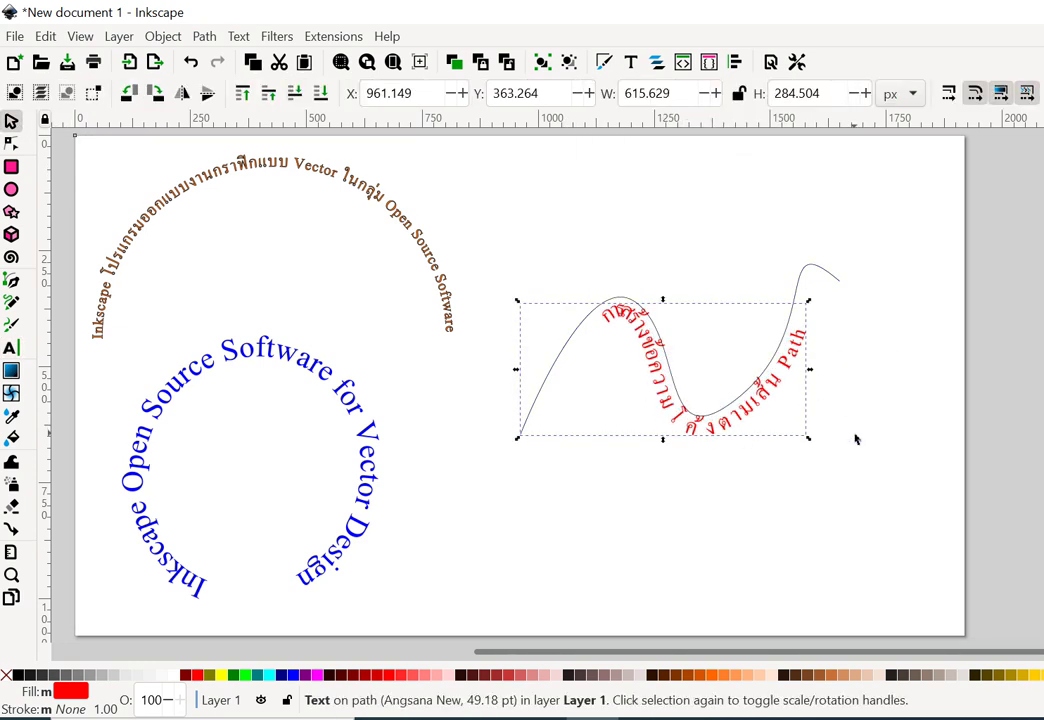
Convert the red Thai text with Object to Path, then delete the wavy guide curve.
left_click(760, 412)
left_click(205, 37)
left_click(210, 60)
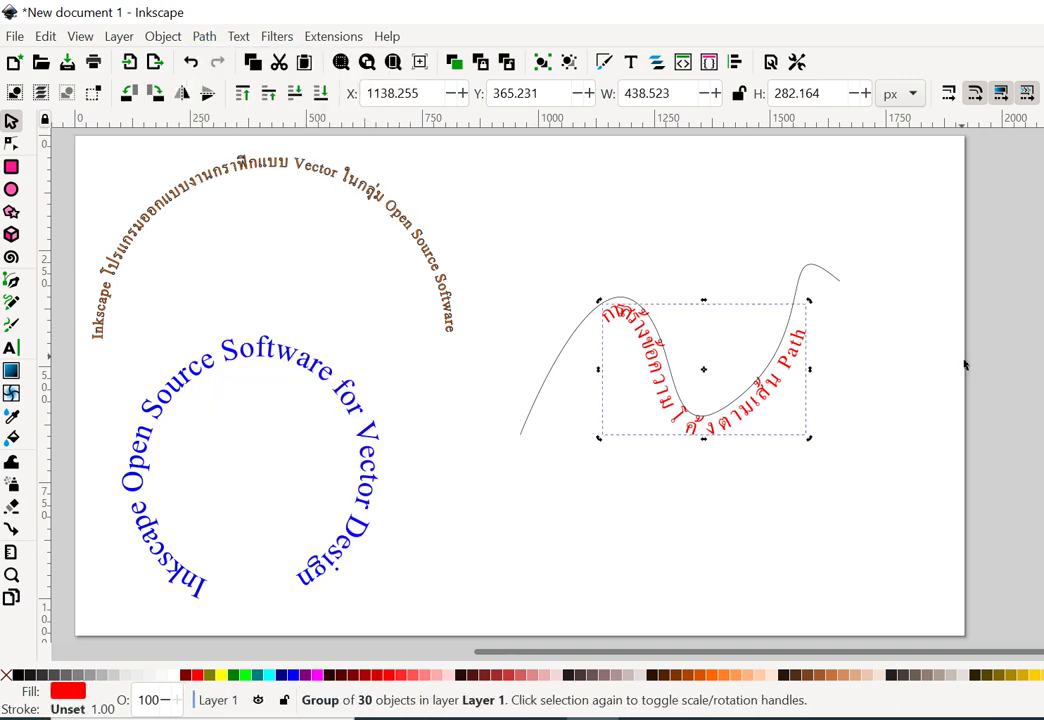
left_click(928, 366)
left_click(836, 282)
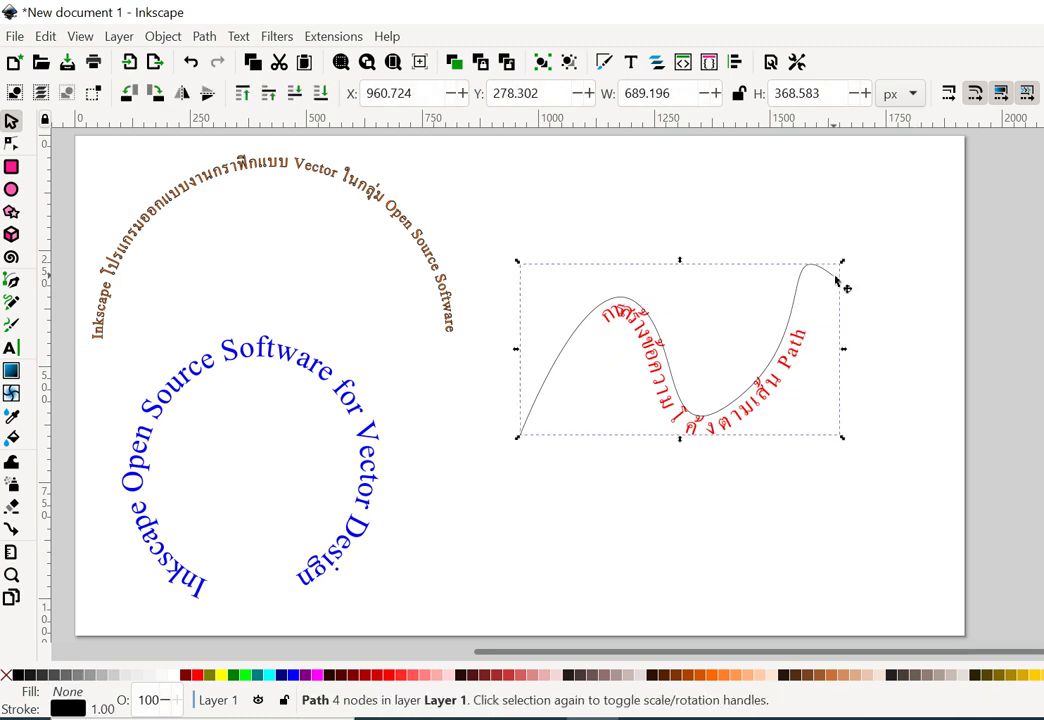
key("Delete")
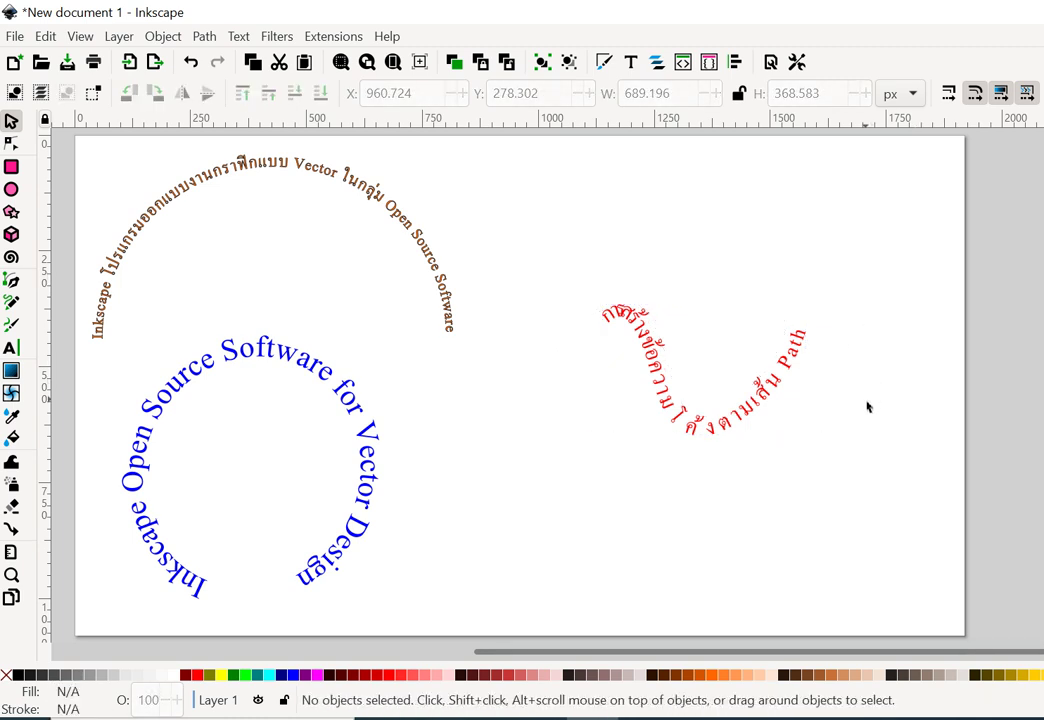